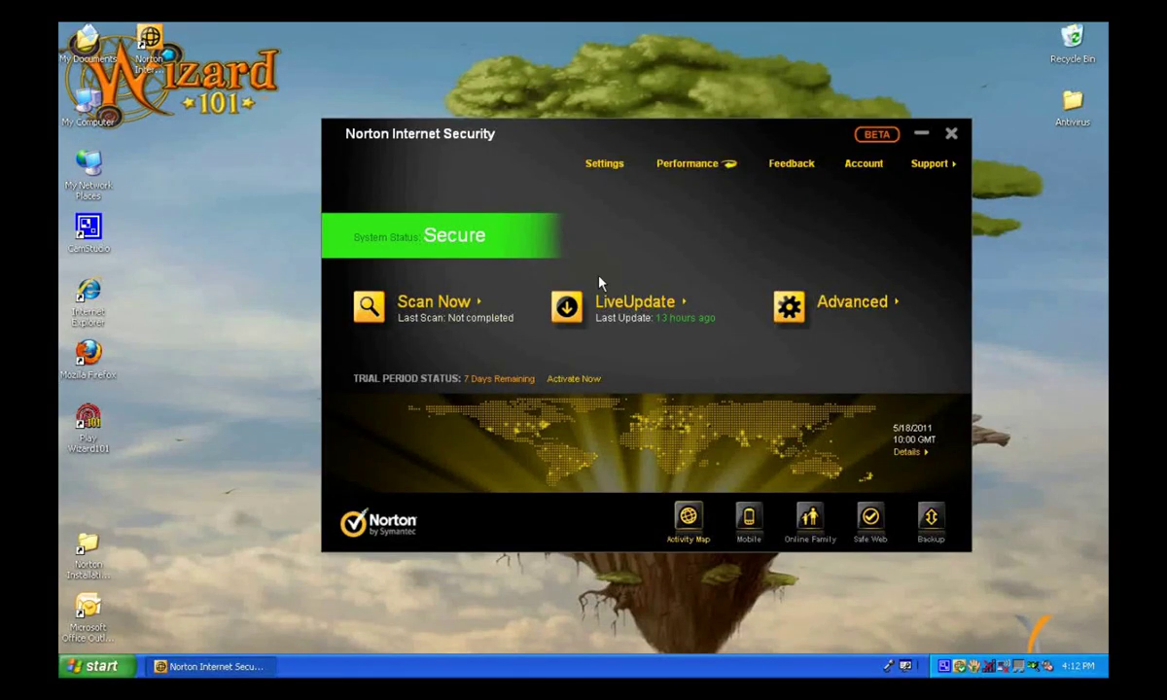
Open the Smart Firewall's Program Control settings and locate the WizardGraphicalClient entry and both WizardLauncher entries.
click(616, 172)
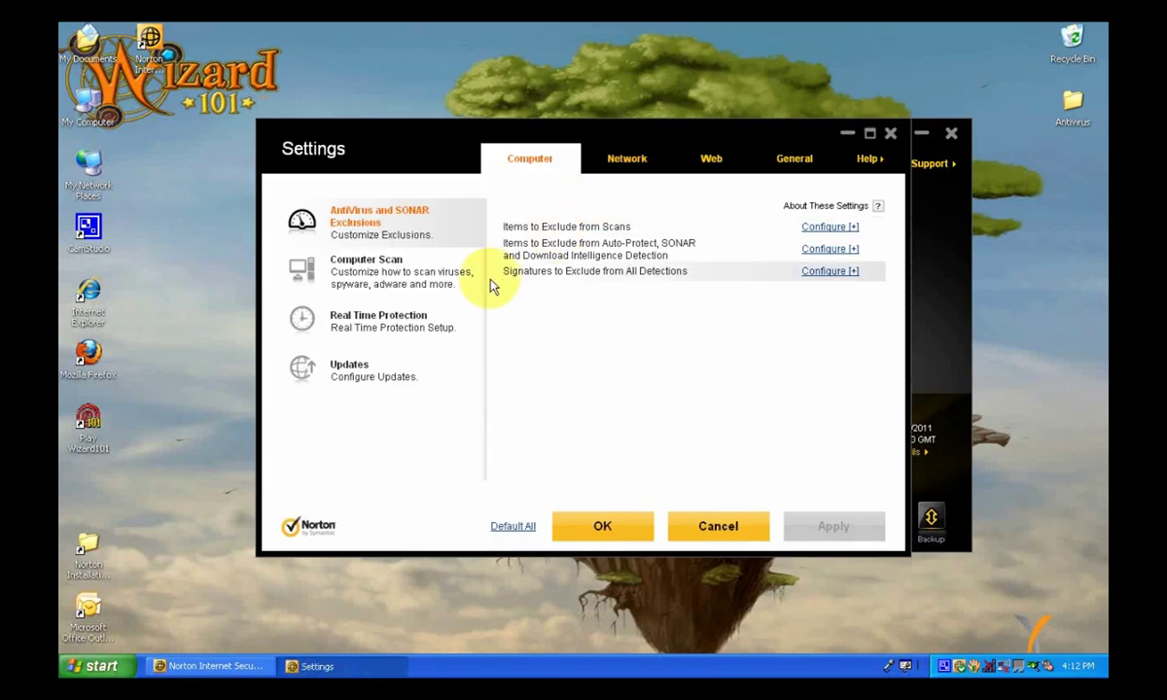
click(628, 160)
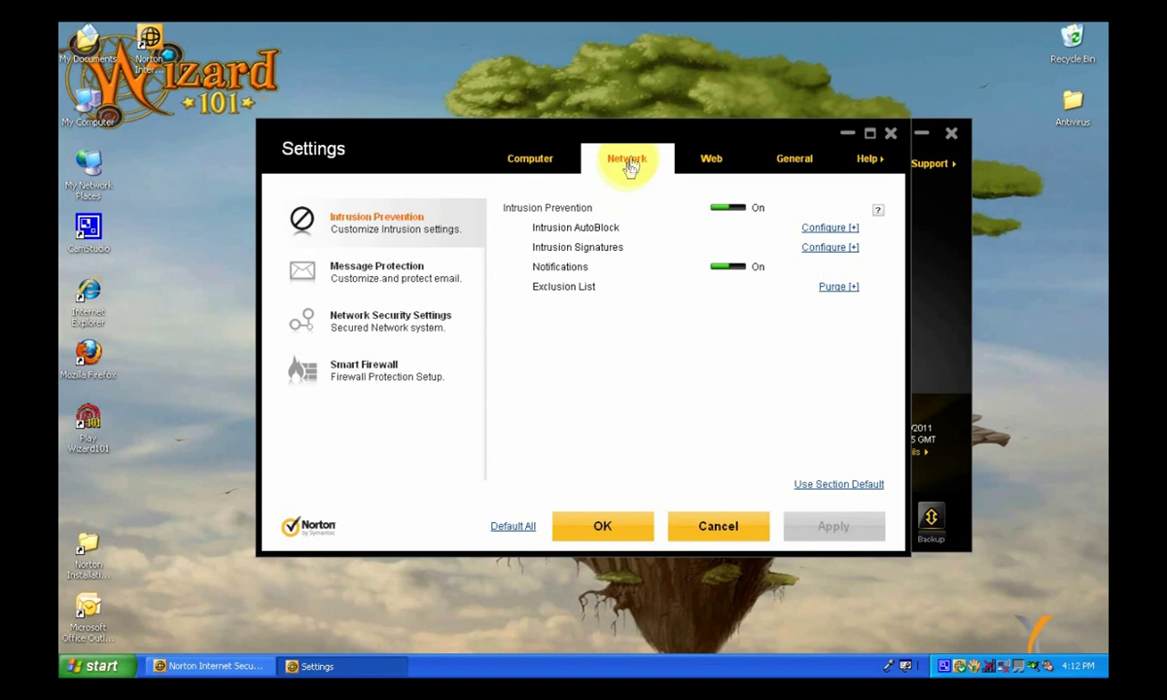
click(386, 379)
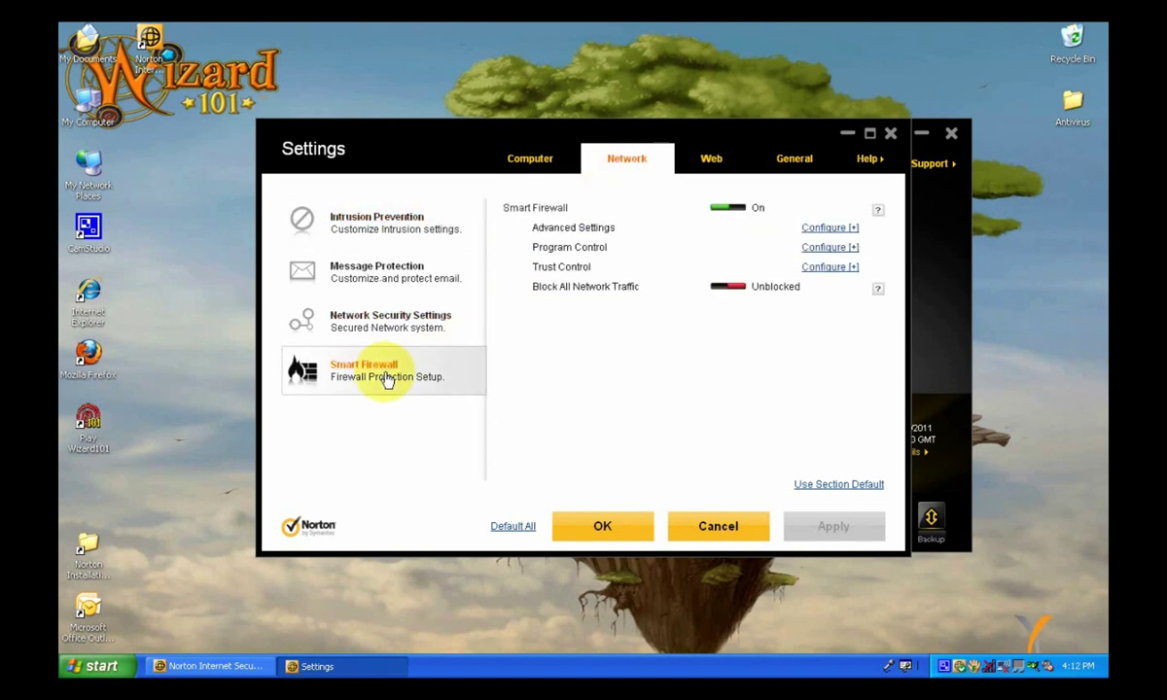
click(824, 249)
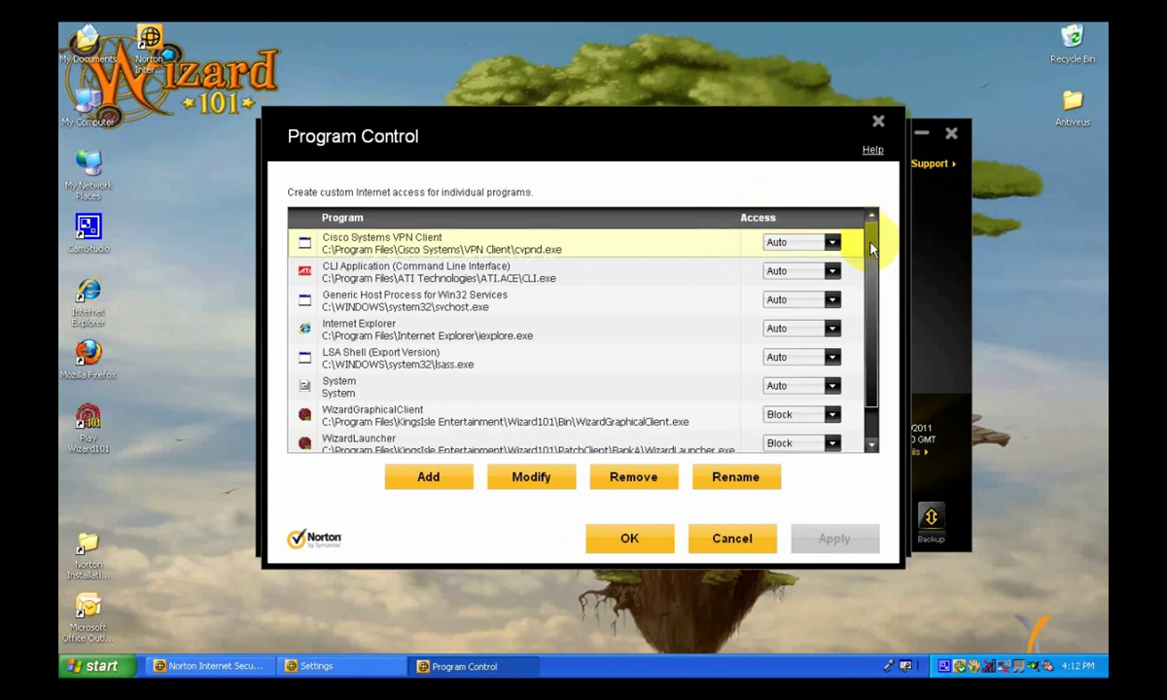
scroll(871, 248, down, 1)
click(374, 384)
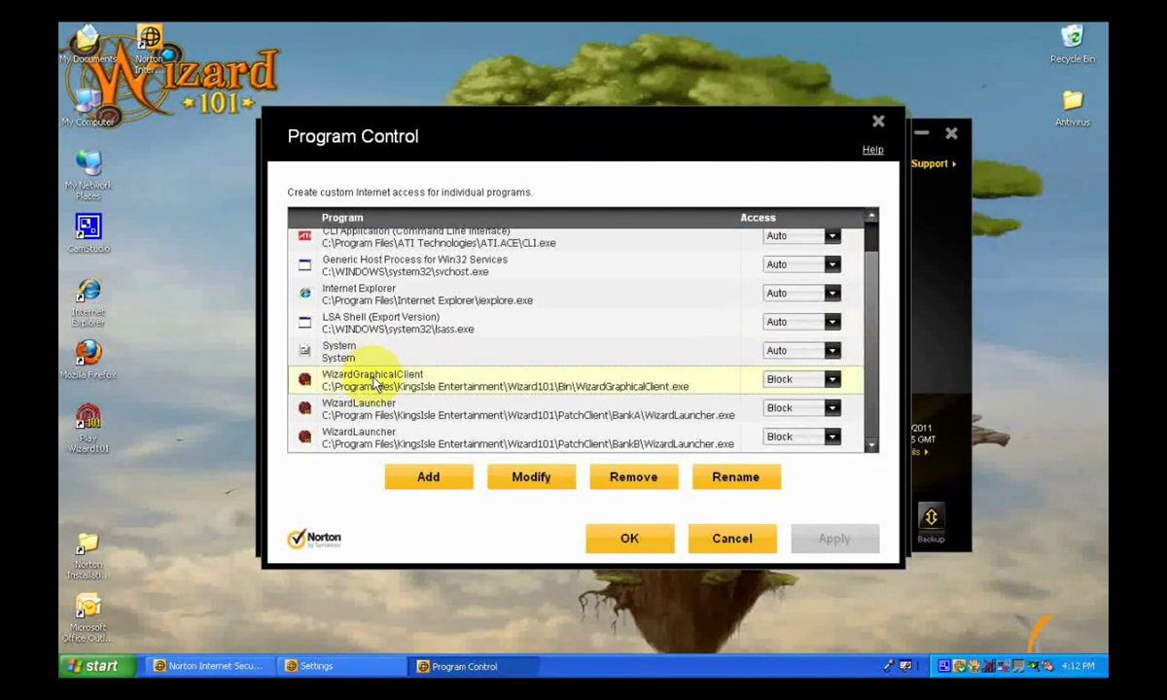
click(374, 409)
click(382, 440)
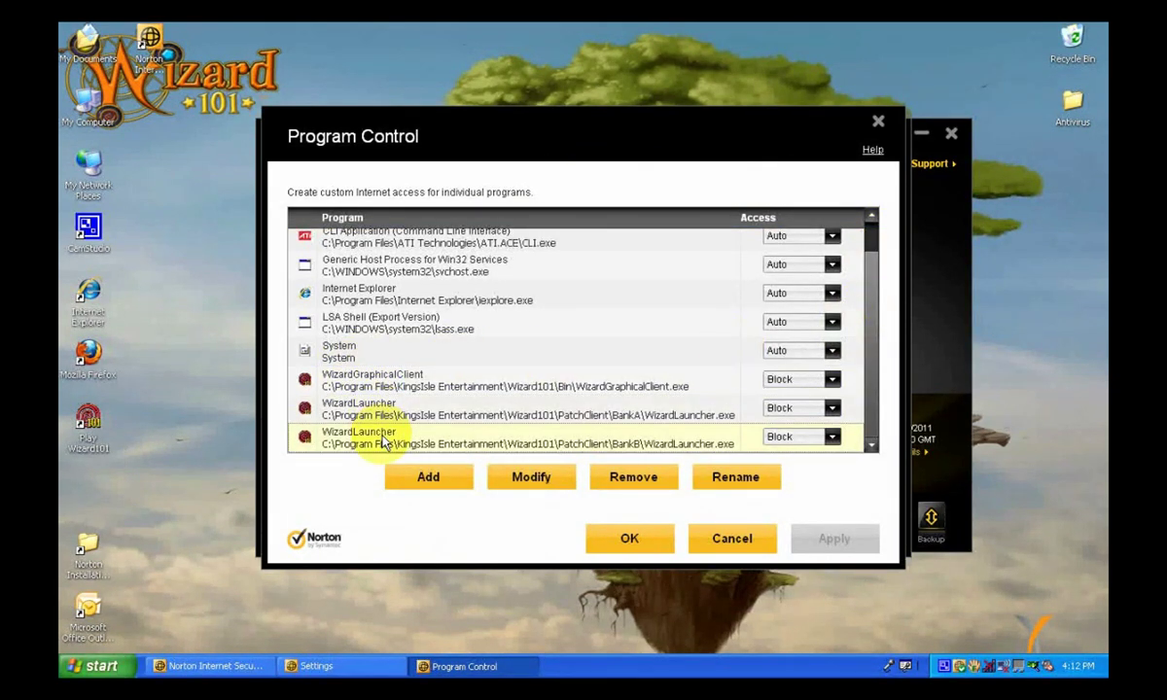
Set the access of WizardGraphicalClient and both WizardLauncher entries to Allow, and apply the changes.
click(830, 380)
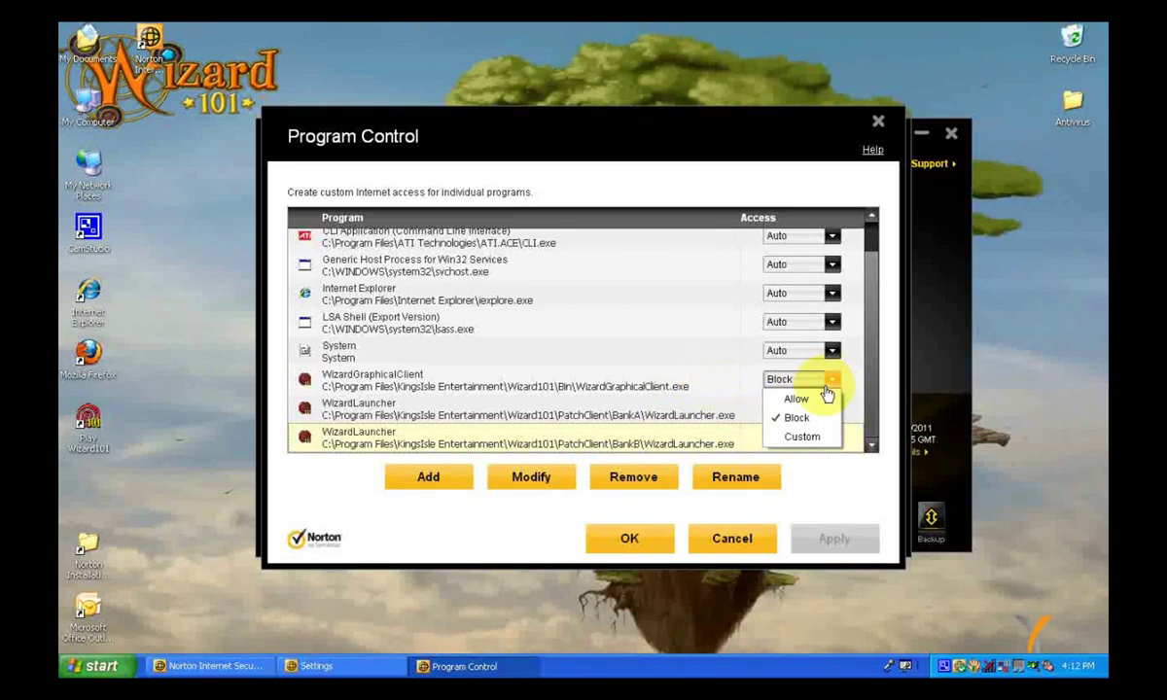
click(821, 400)
click(829, 409)
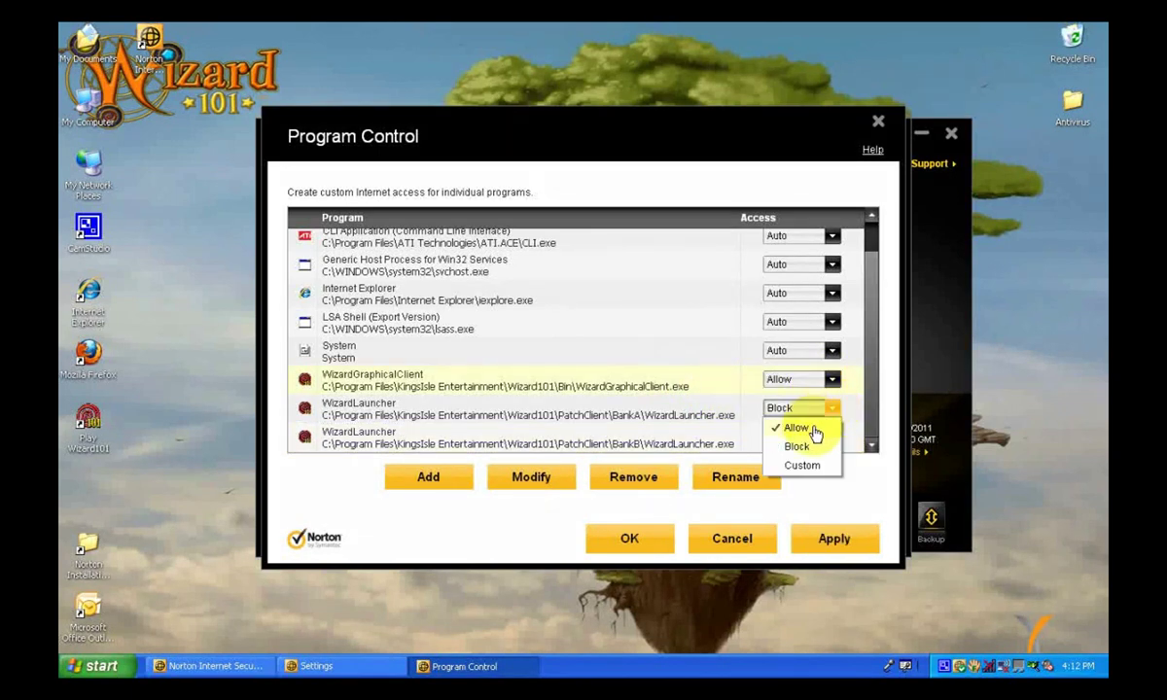
click(815, 428)
click(830, 436)
click(795, 456)
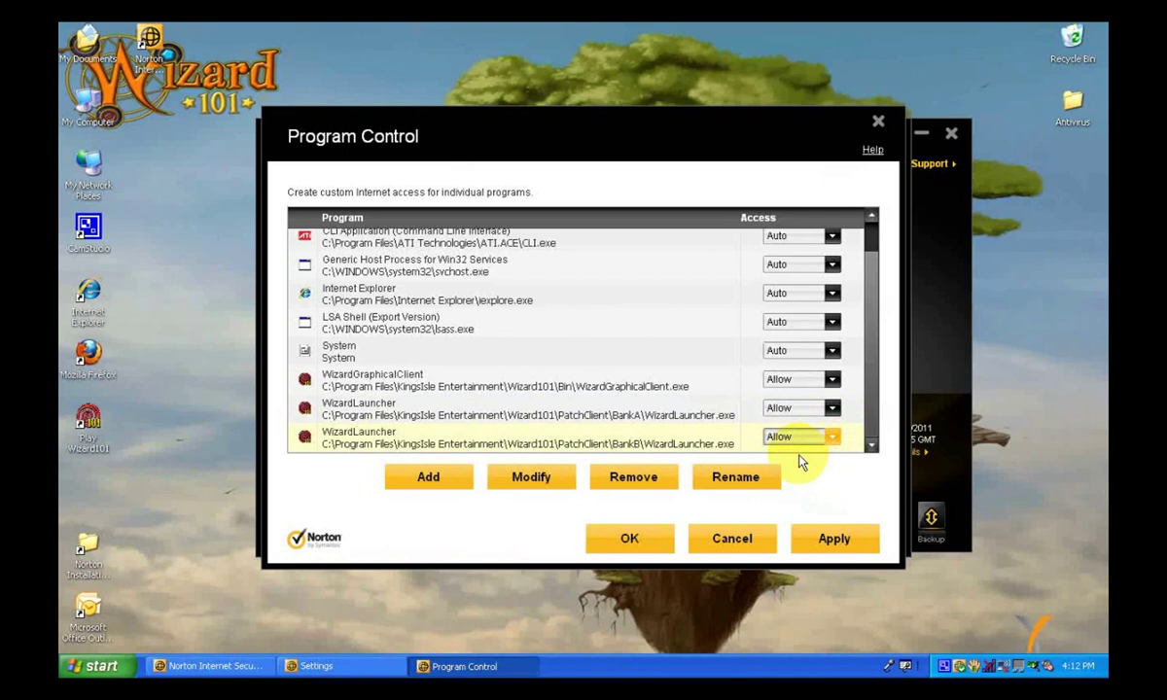
click(820, 541)
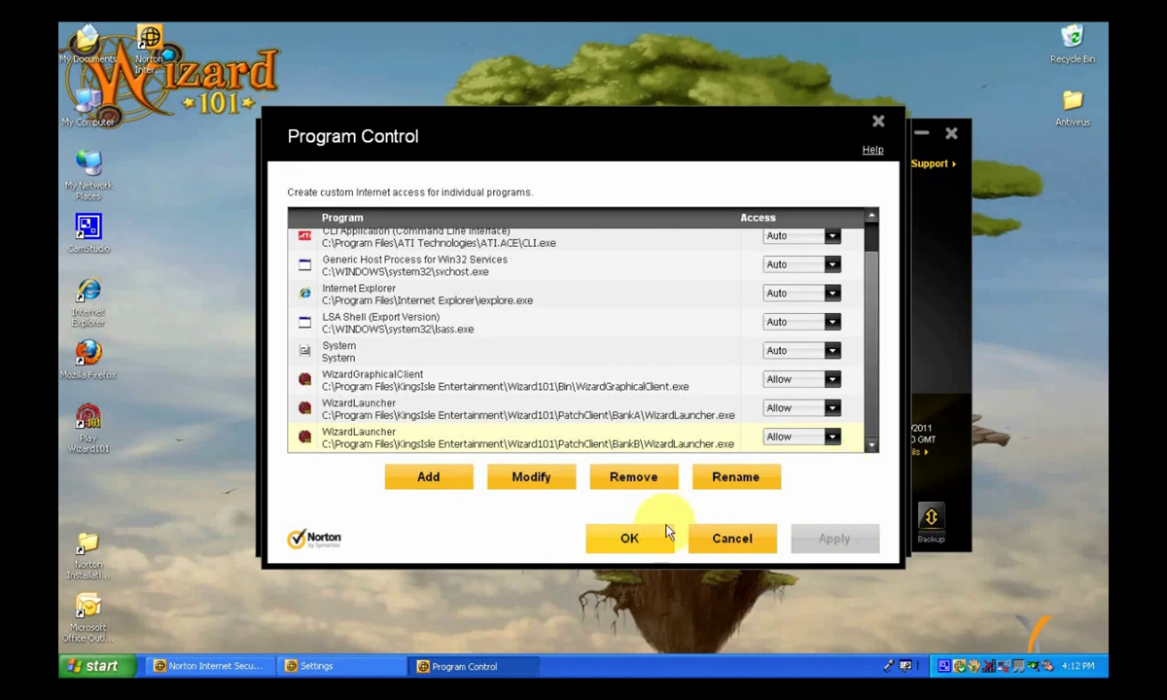
Try to add WizardGraphicalClient from KingsIsle Entertainment's Wizard101 Bin folder to the Program Control list.
click(435, 477)
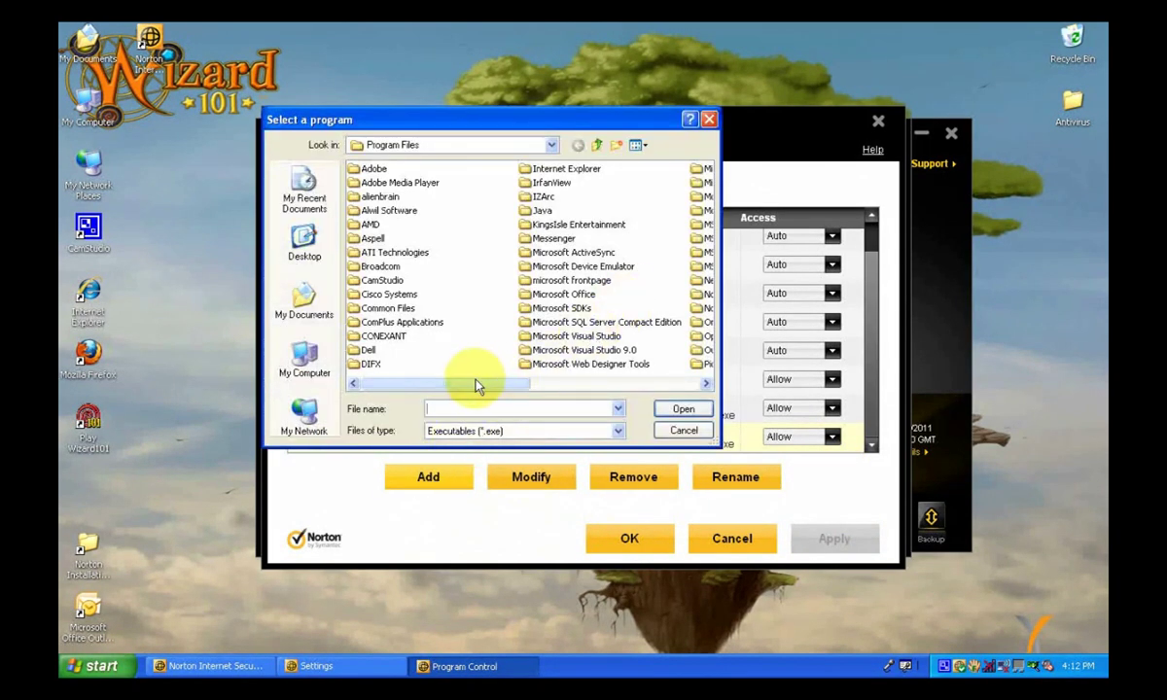
double_click(574, 224)
double_click(365, 182)
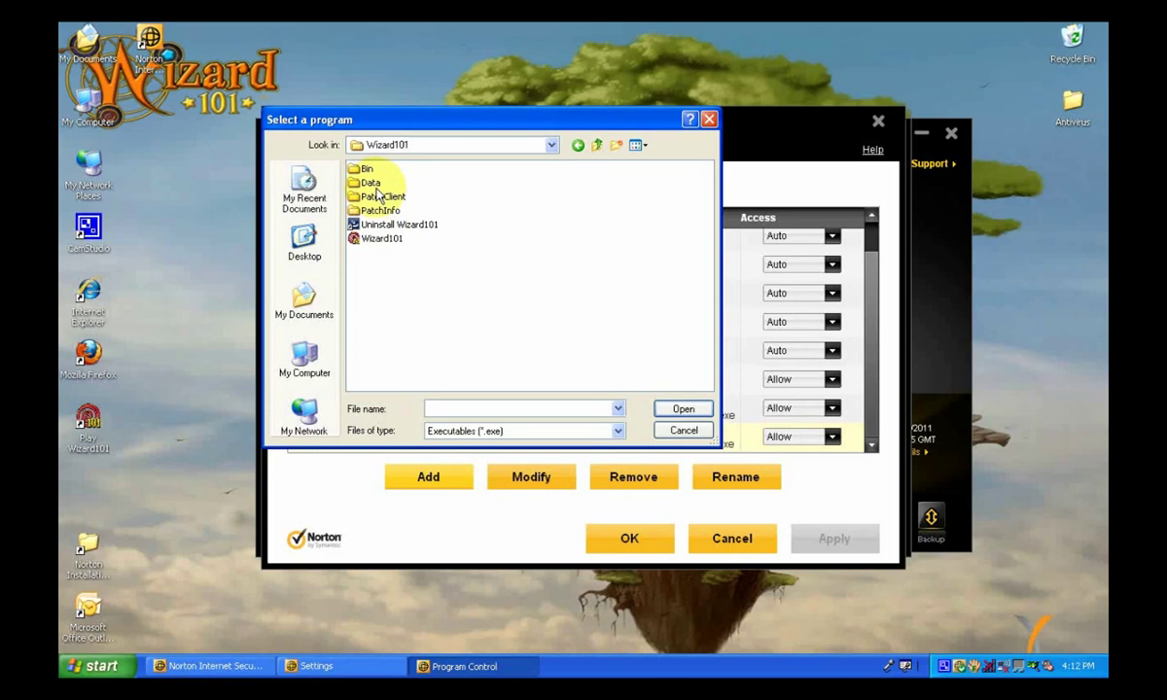
drag(420, 128, 728, 212)
click(671, 253)
double_click(670, 254)
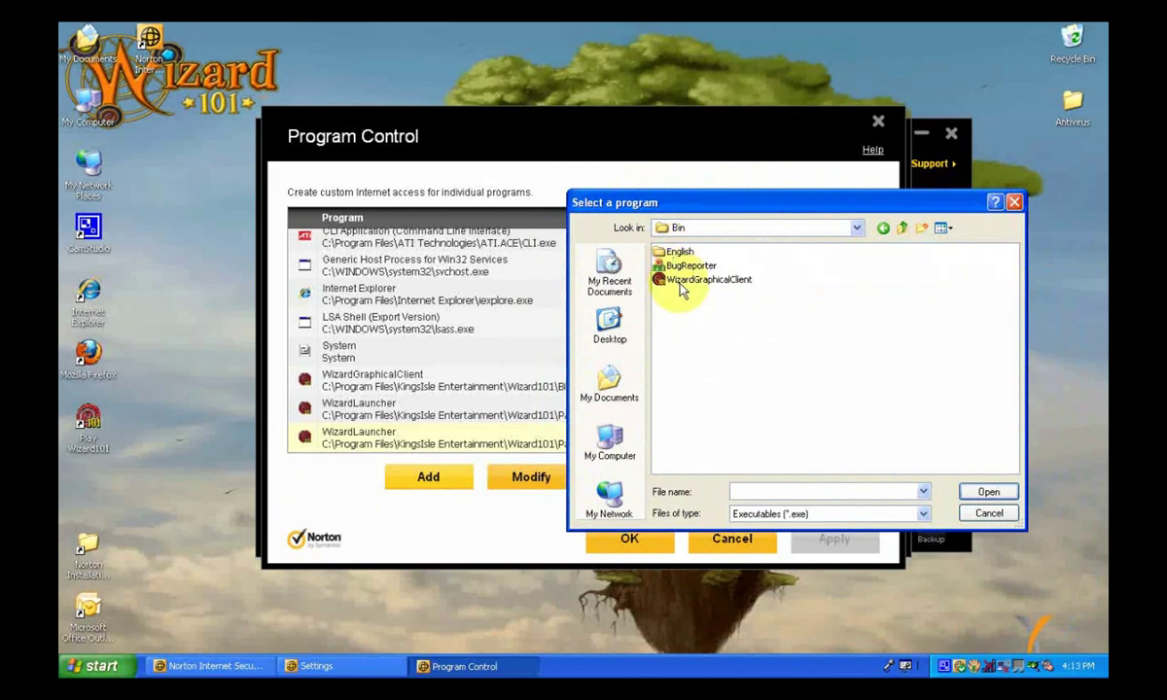
click(686, 280)
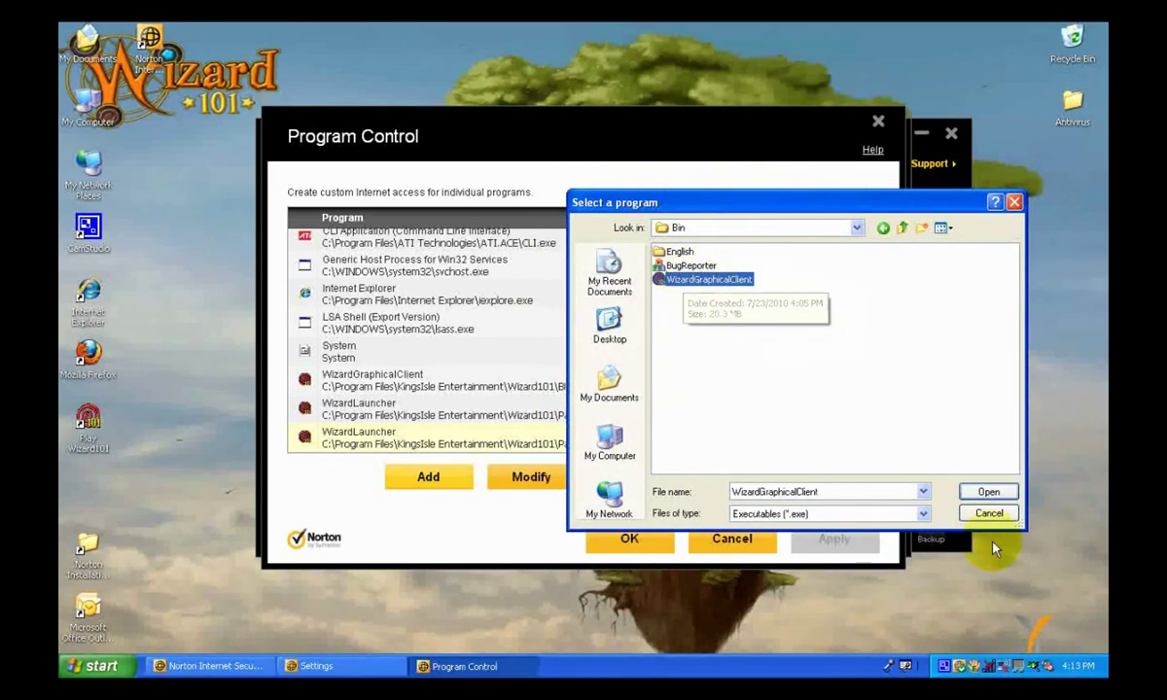
click(988, 491)
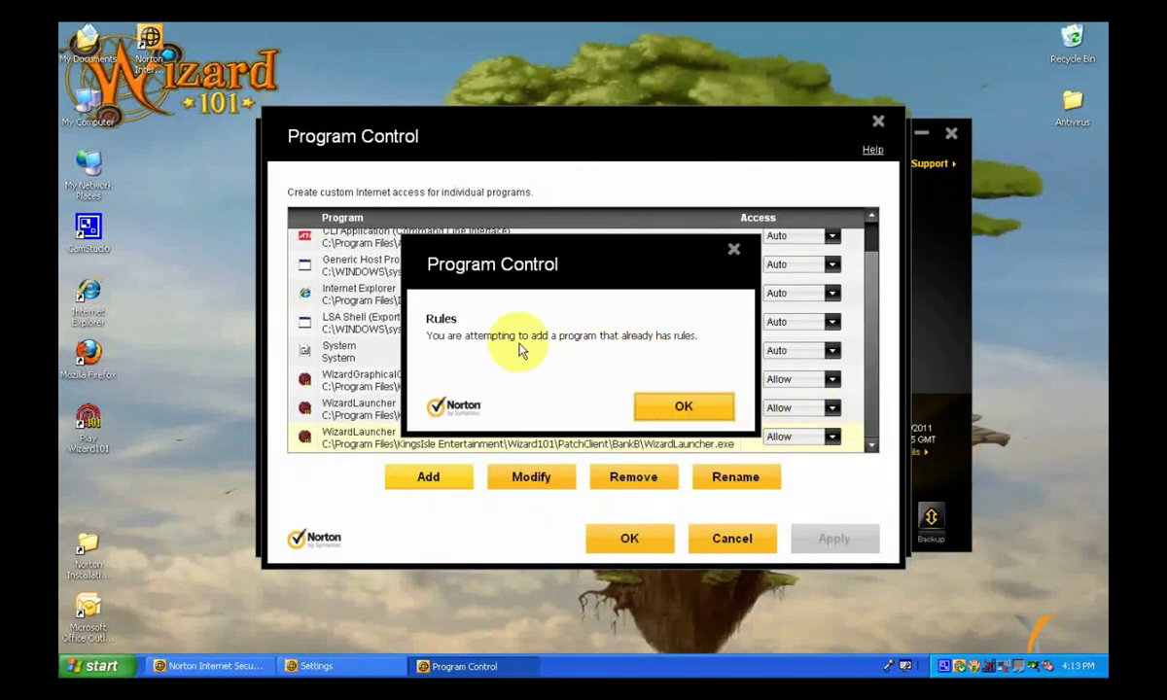
click(659, 408)
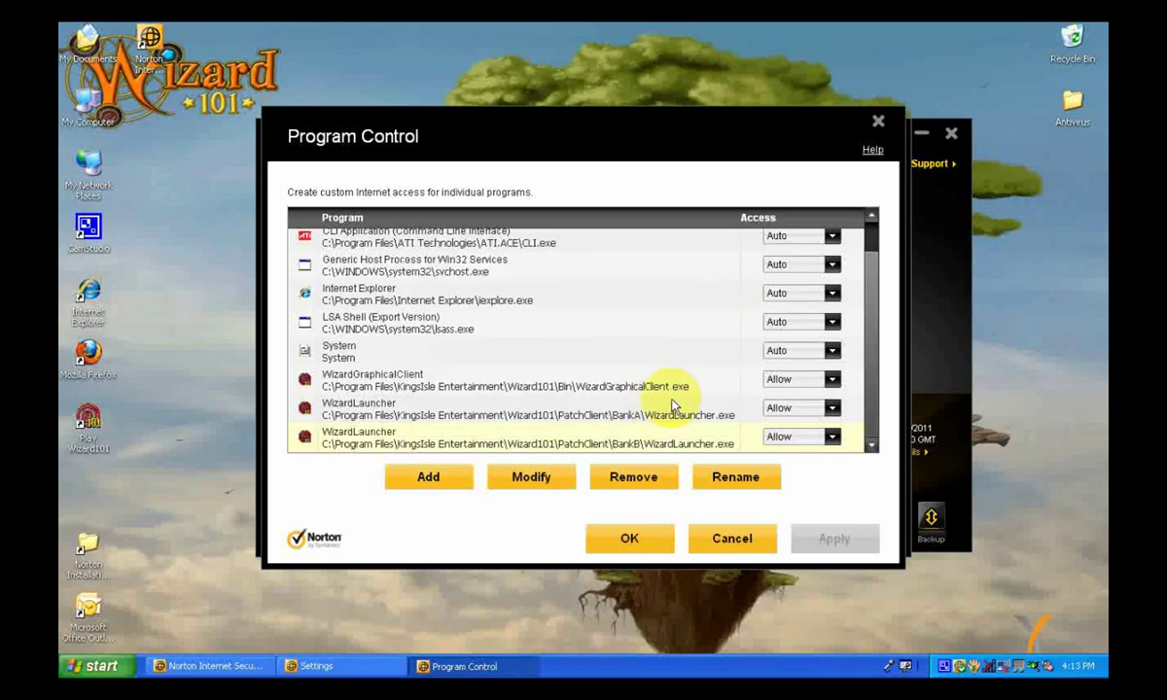
Confirm the Program Control rules and close the firewall settings.
click(605, 386)
click(621, 538)
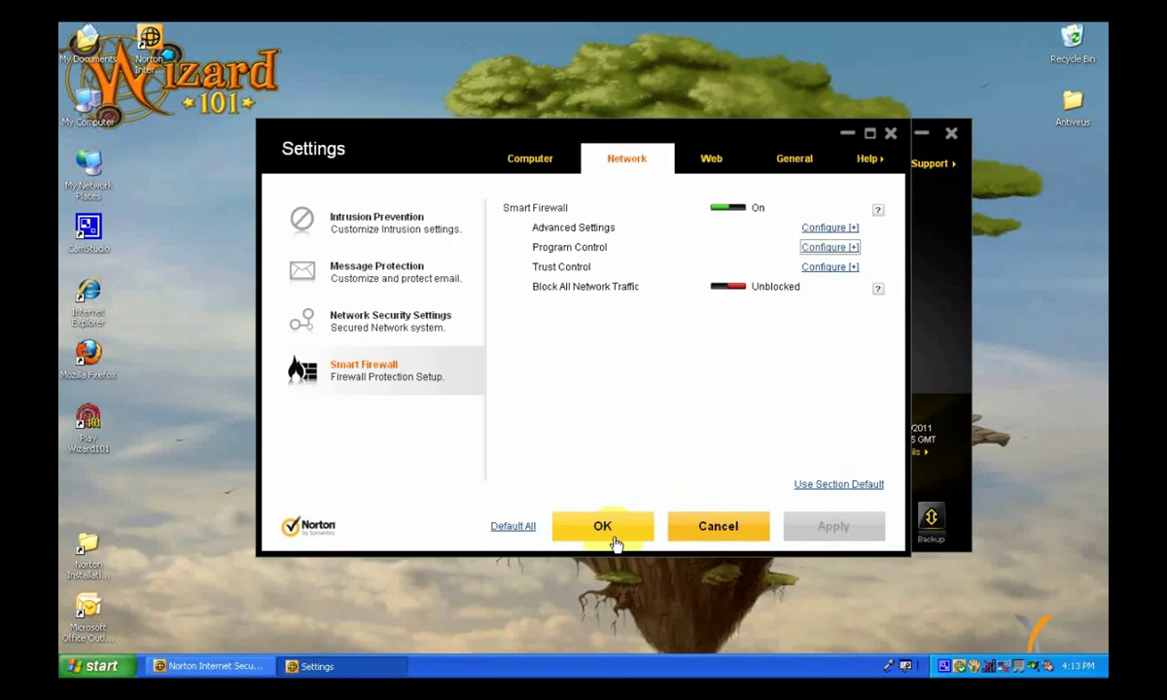
click(603, 526)
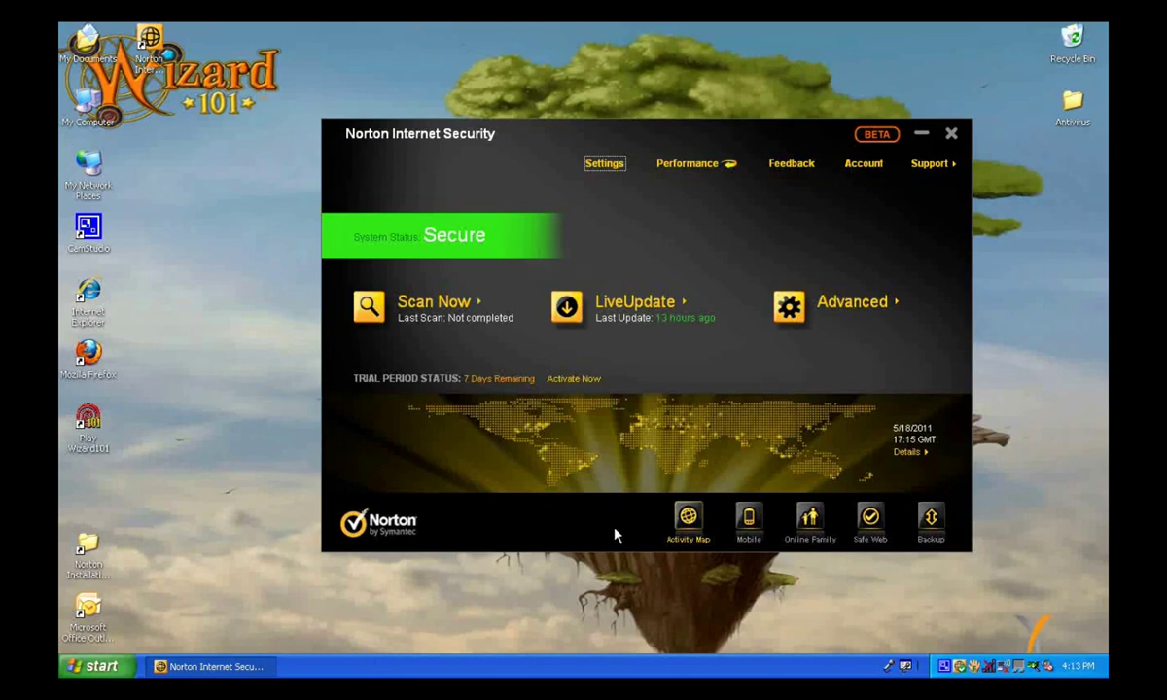
click(942, 666)
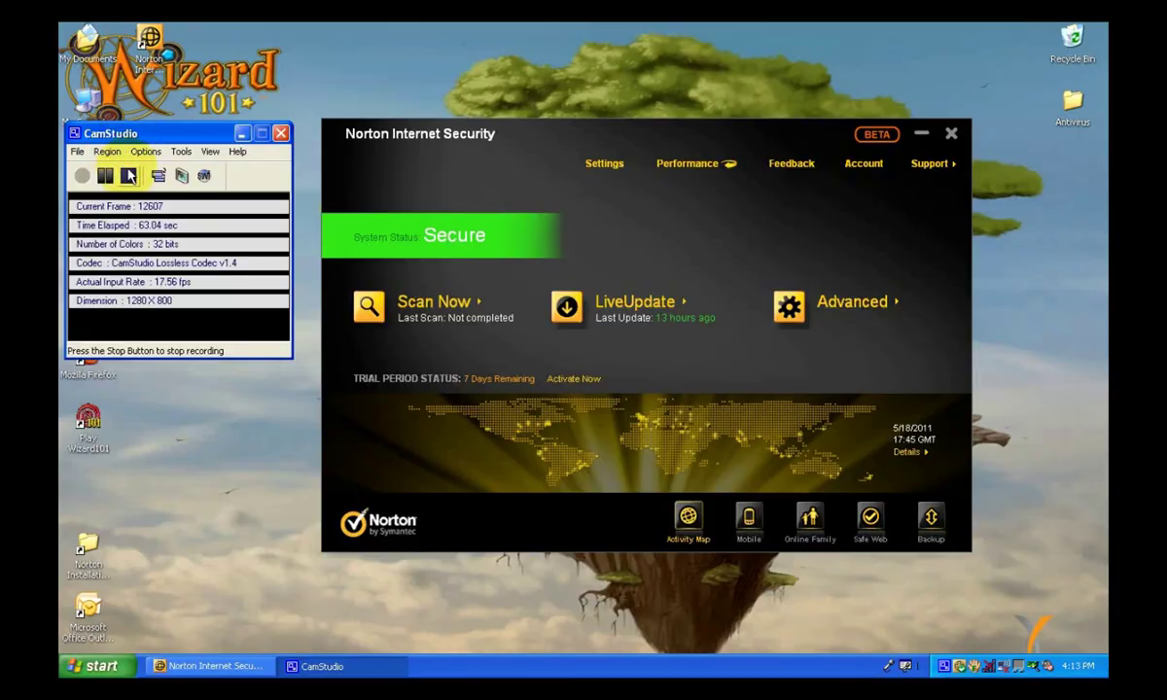
click(105, 175)
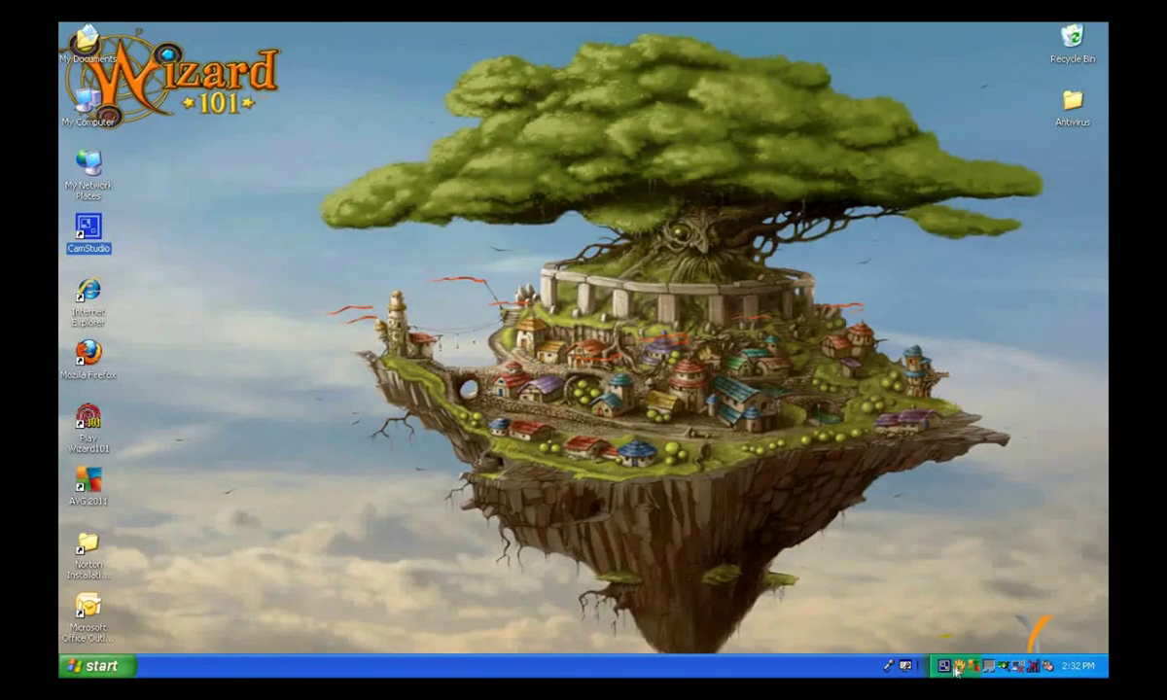
Switch to AVG Internet Security 2011 and locate the WIZARDGRAPHICALCLIENT.EXE and WizardLauncher.exe entries in its firewall application list.
right_click(973, 667)
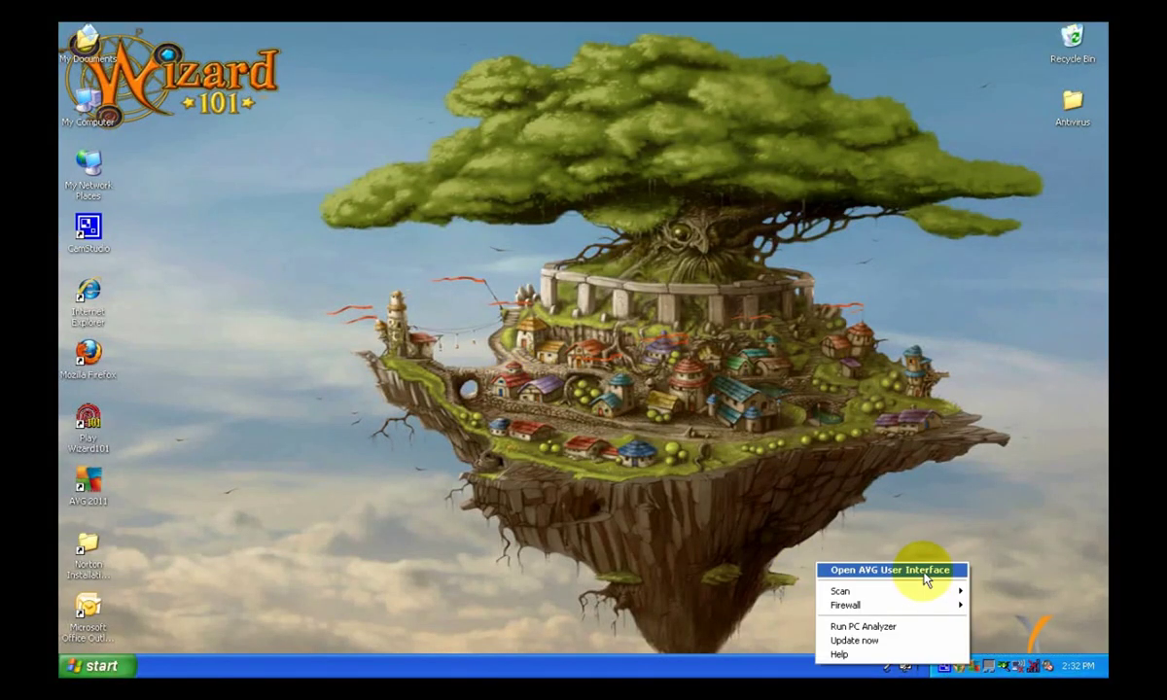
click(923, 574)
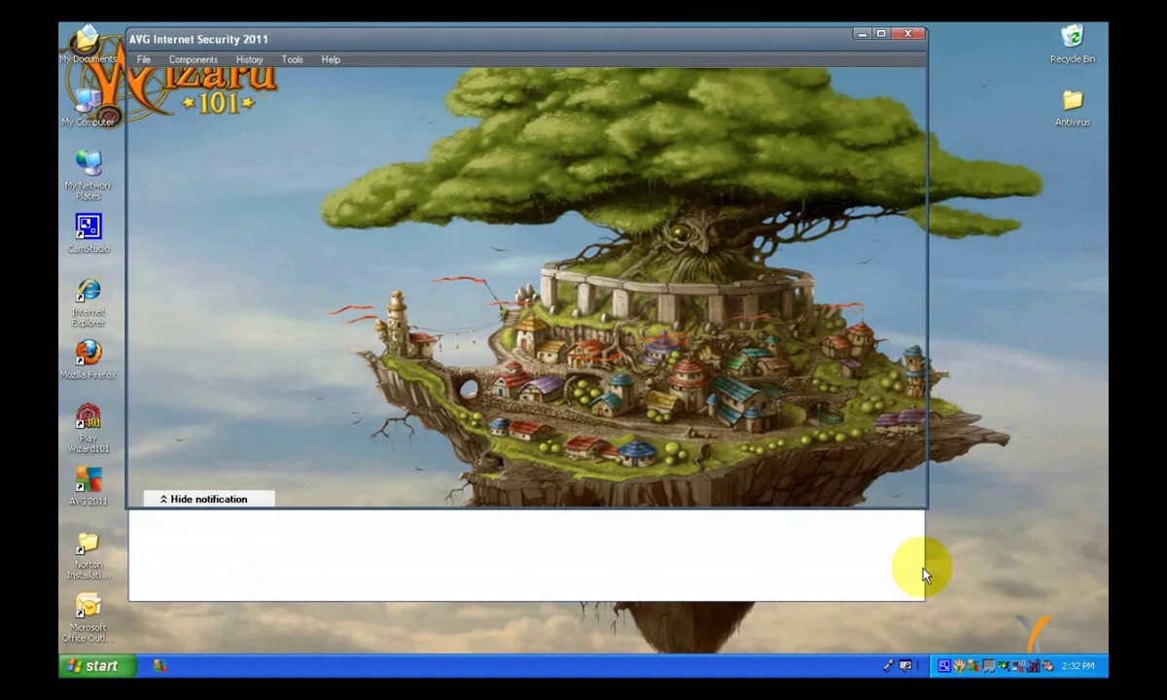
click(291, 59)
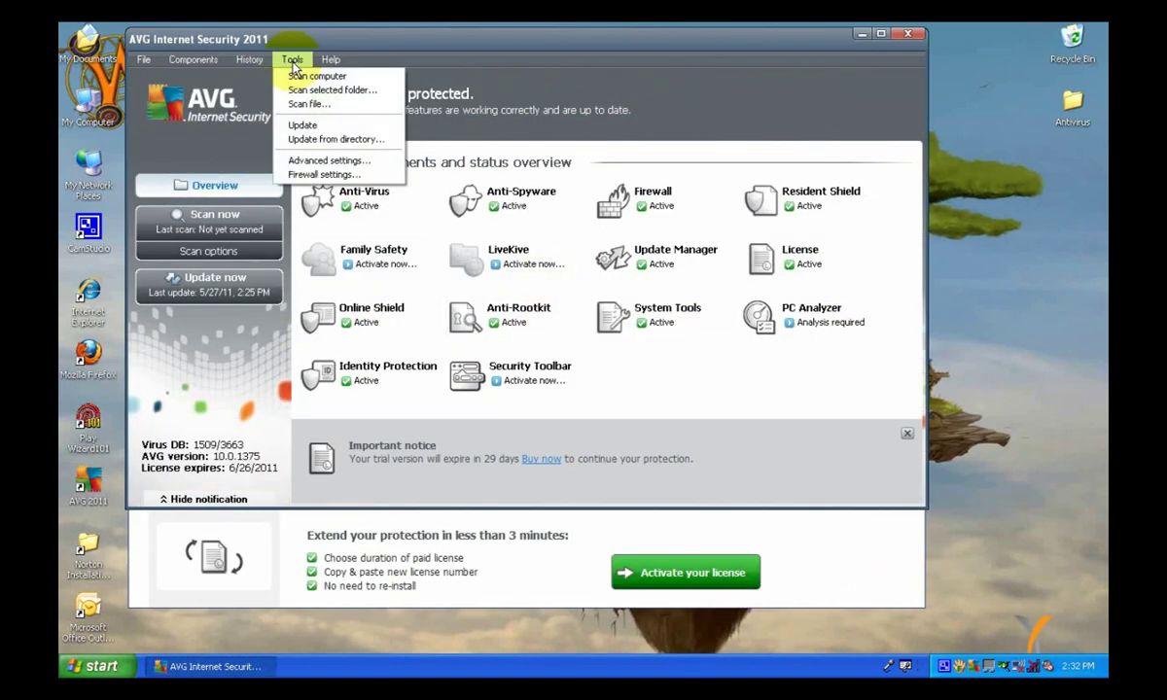
click(301, 174)
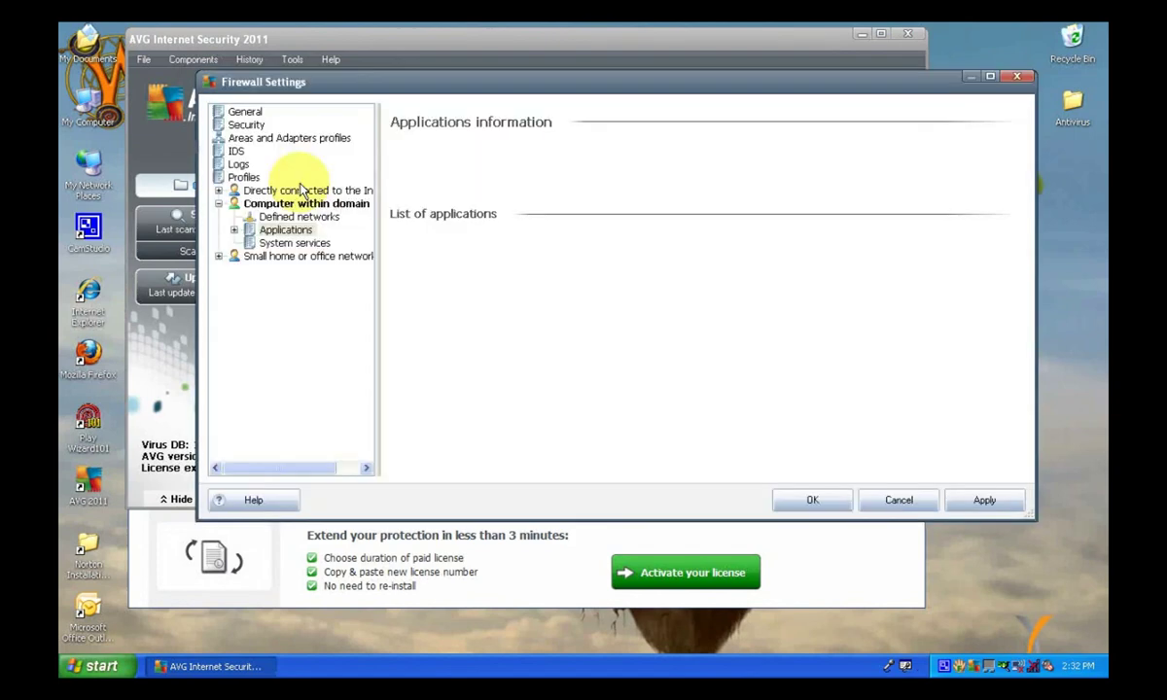
click(438, 379)
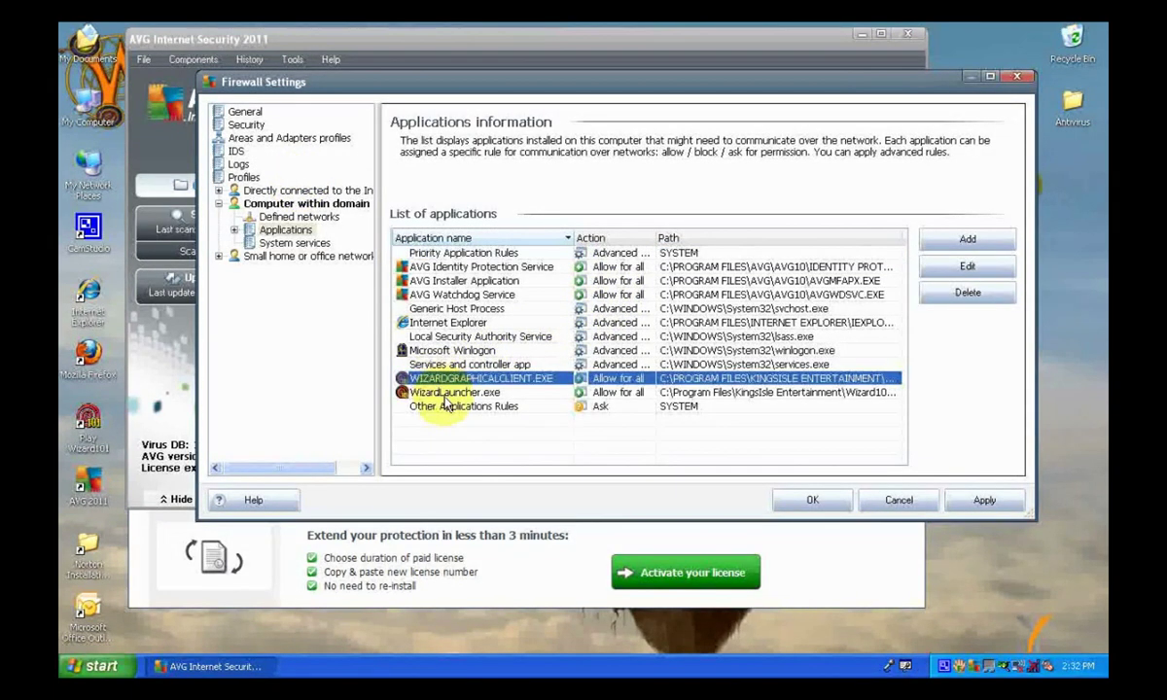
click(440, 392)
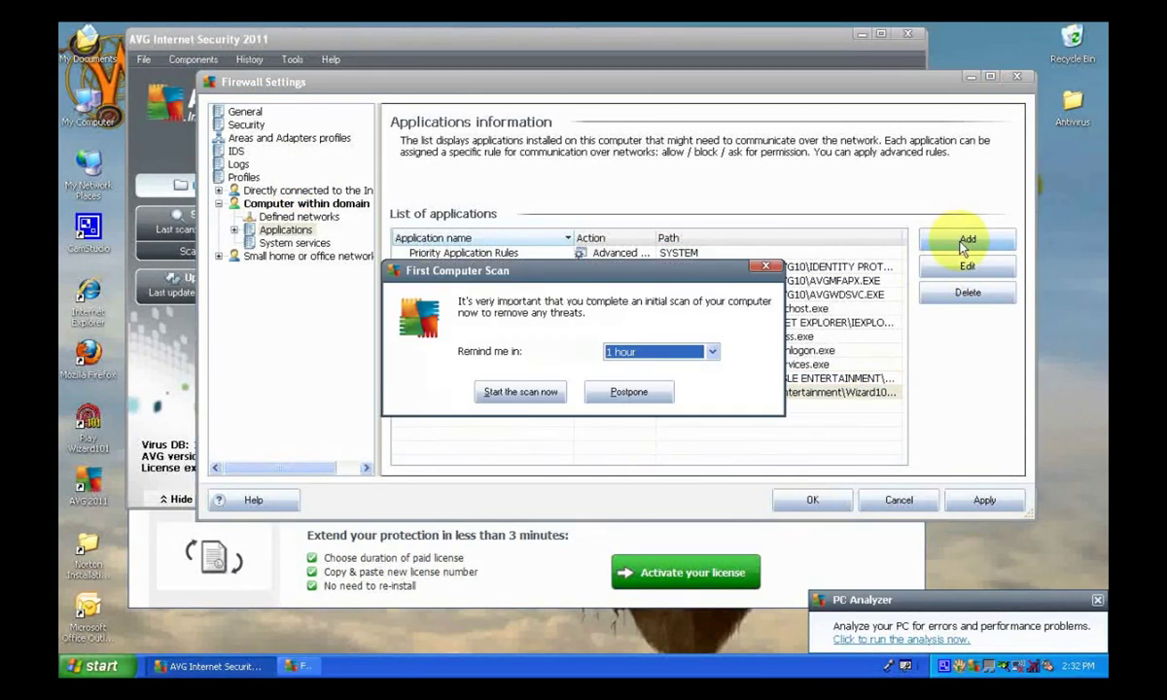
Dismiss the first-scan reminder and start a new application rule for WizardLauncher.exe in the PatchClient BankB folder.
click(772, 269)
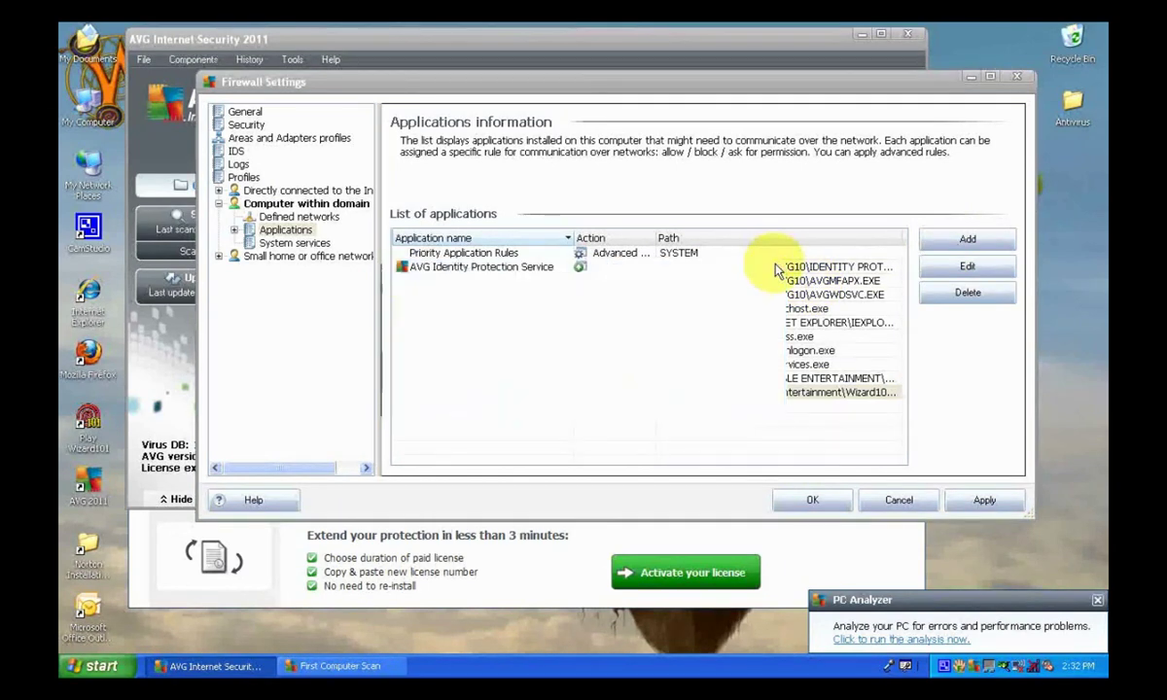
click(948, 239)
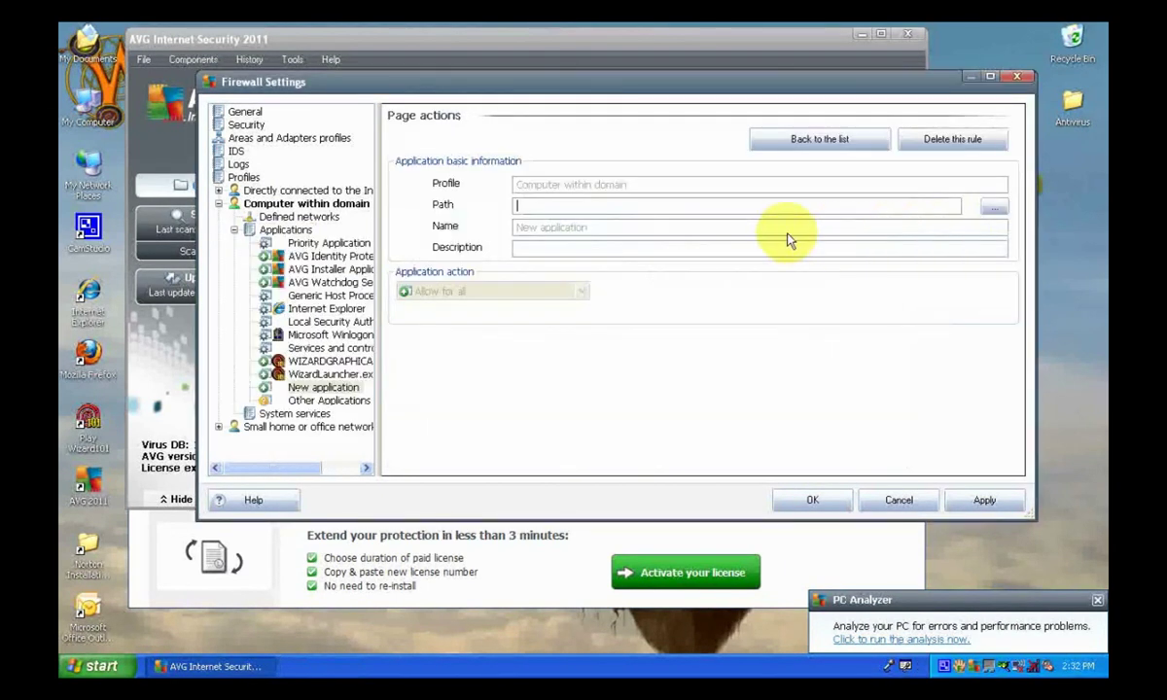
click(993, 207)
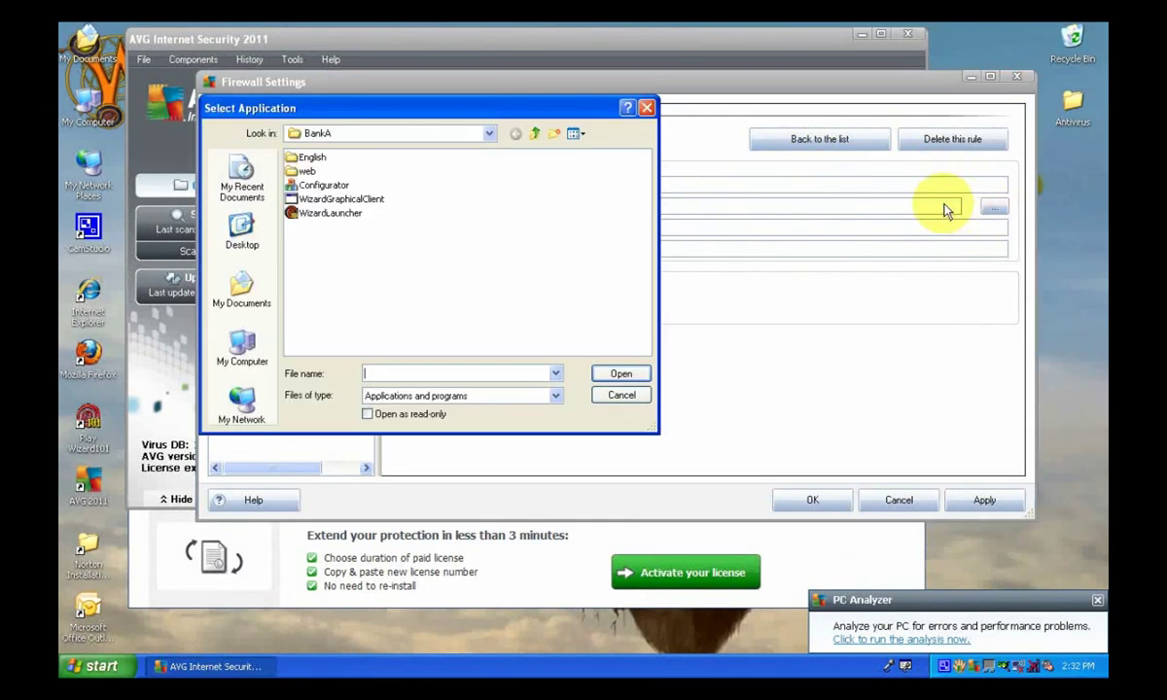
click(534, 133)
click(304, 173)
double_click(303, 173)
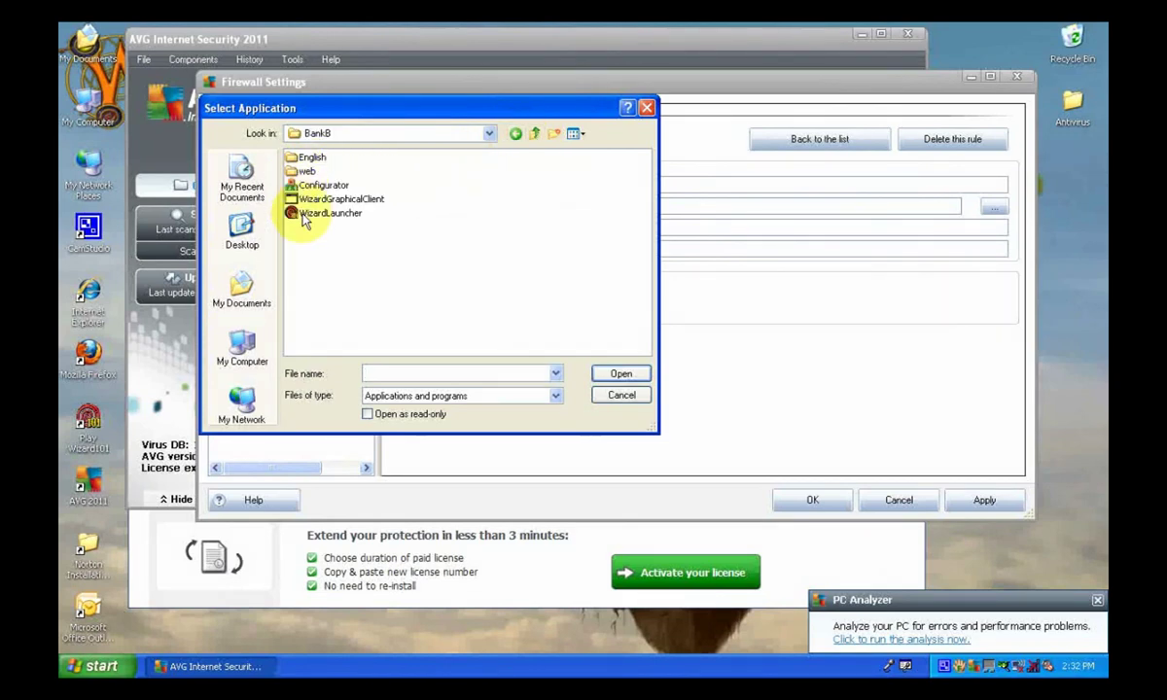
click(311, 212)
click(620, 374)
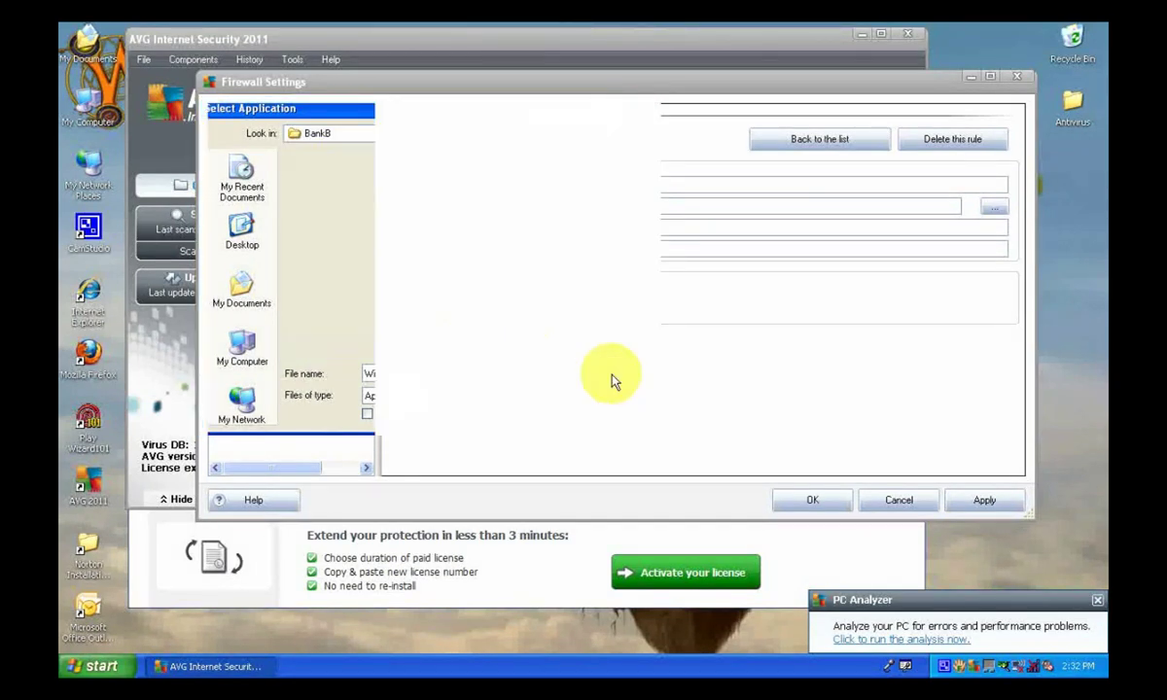
Set the new BankB WizardLauncher.exe rule's action to Allow for all and try to apply the rule.
click(496, 292)
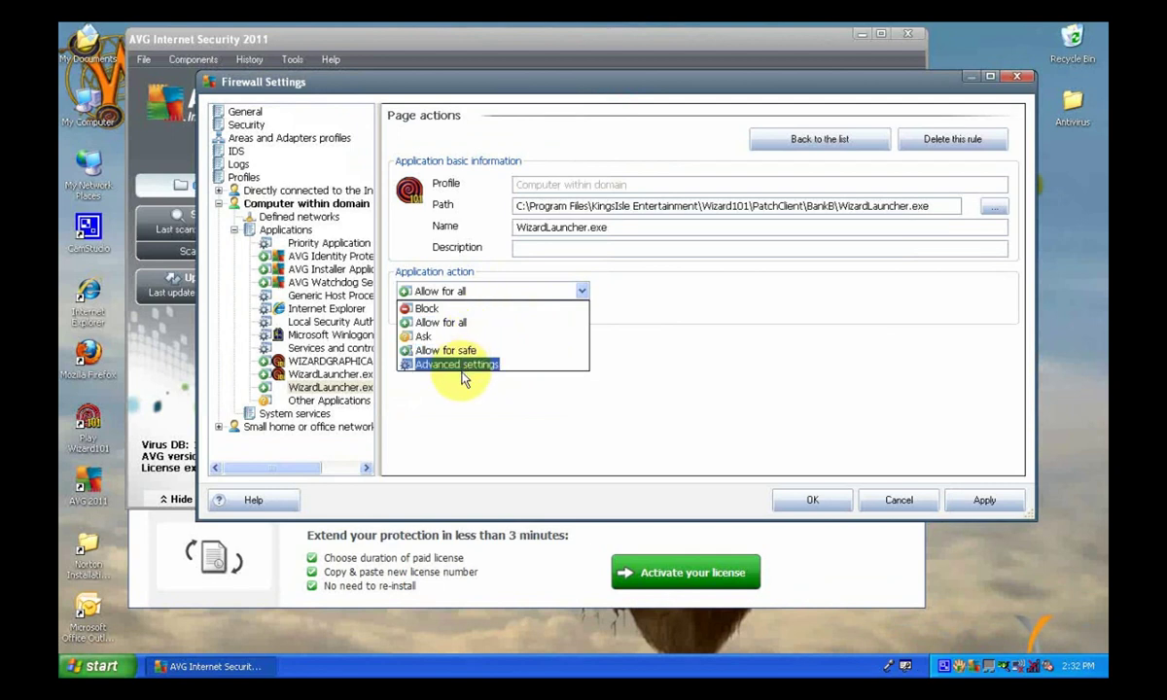
click(477, 413)
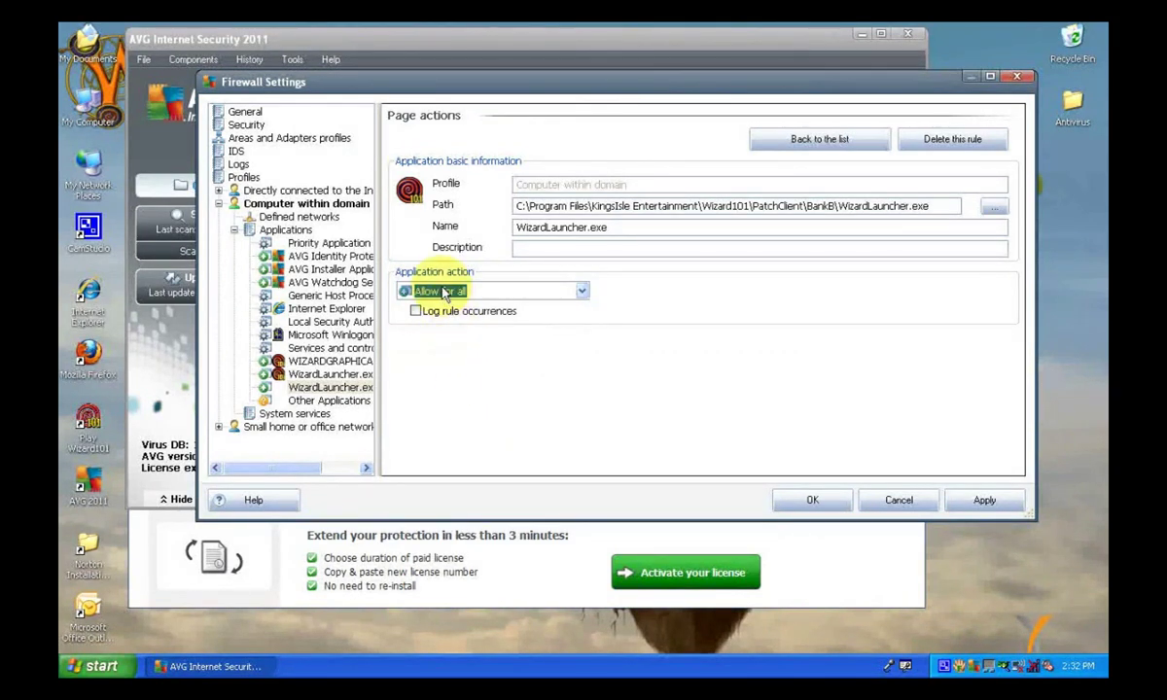
click(983, 502)
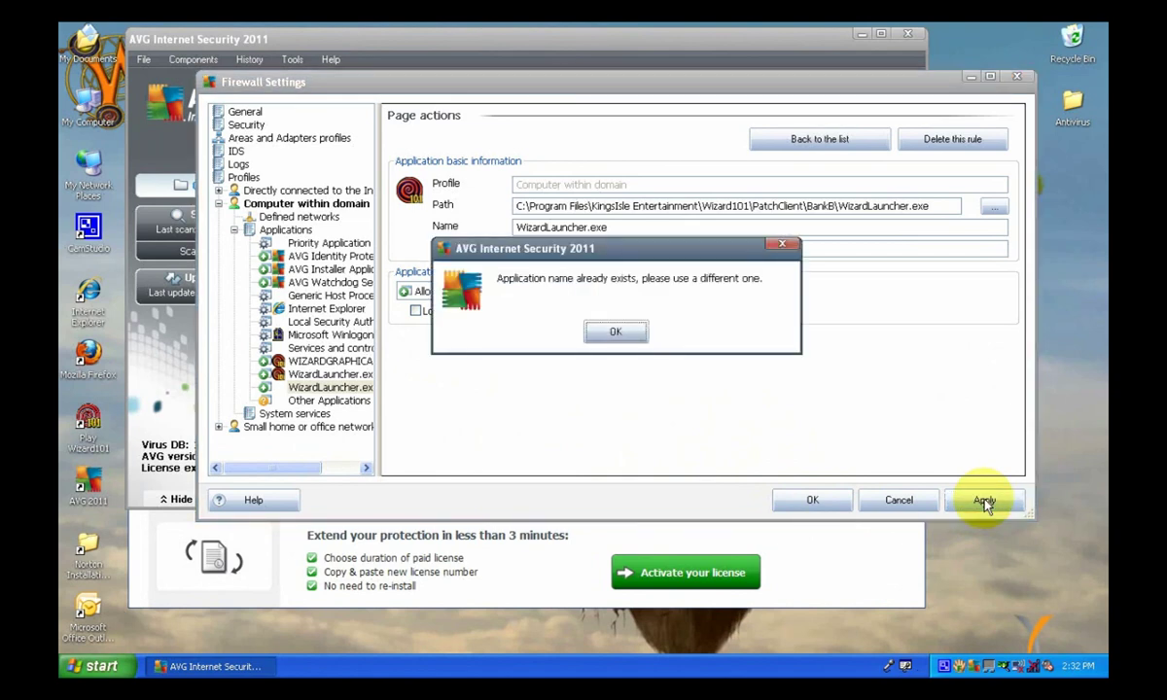
click(615, 332)
click(812, 500)
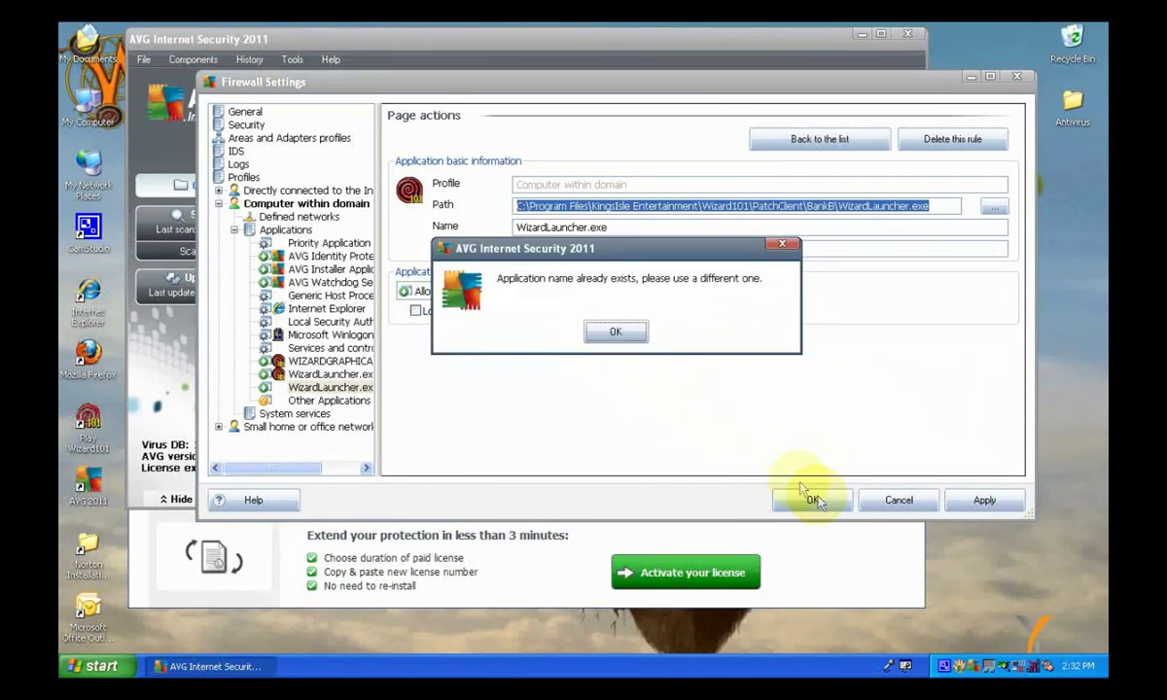
click(615, 331)
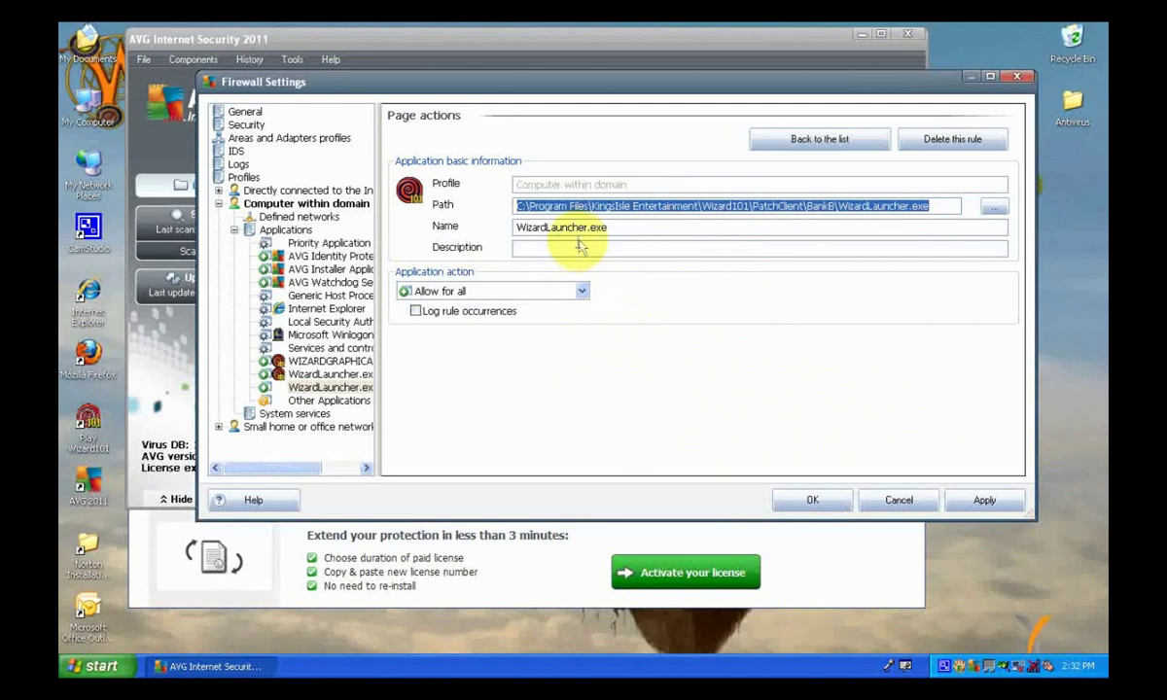
Rename the BankB launcher rule as WizardLauncher2.exe, then apply and confirm the firewall settings.
click(589, 228)
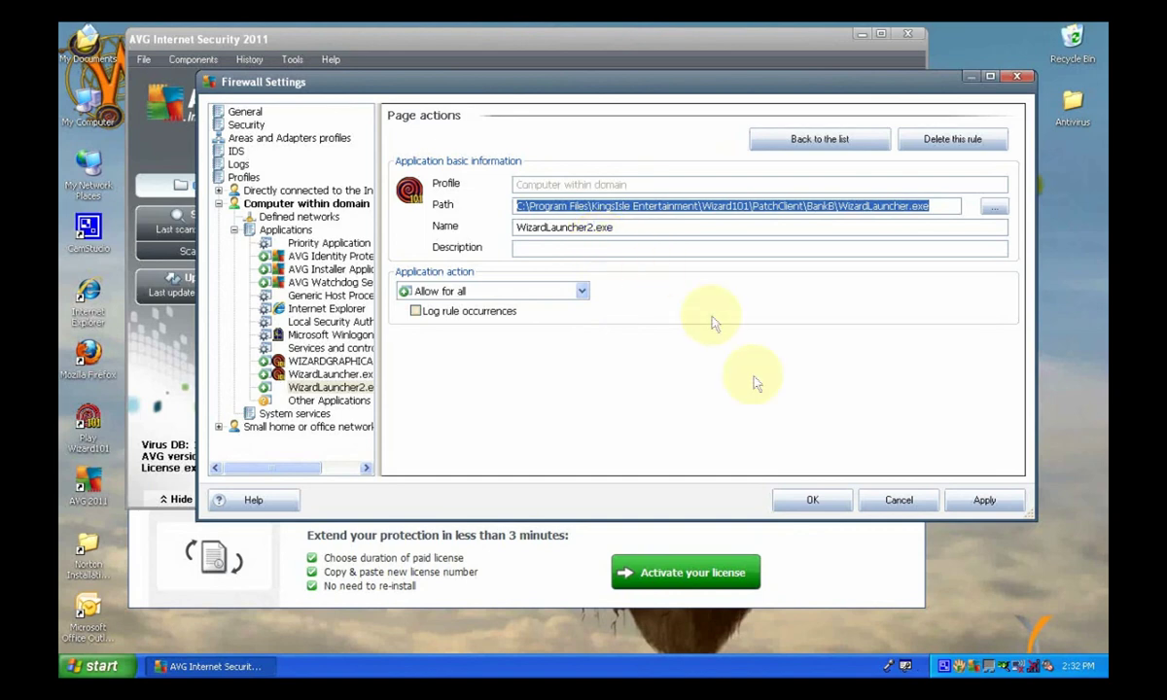
click(982, 502)
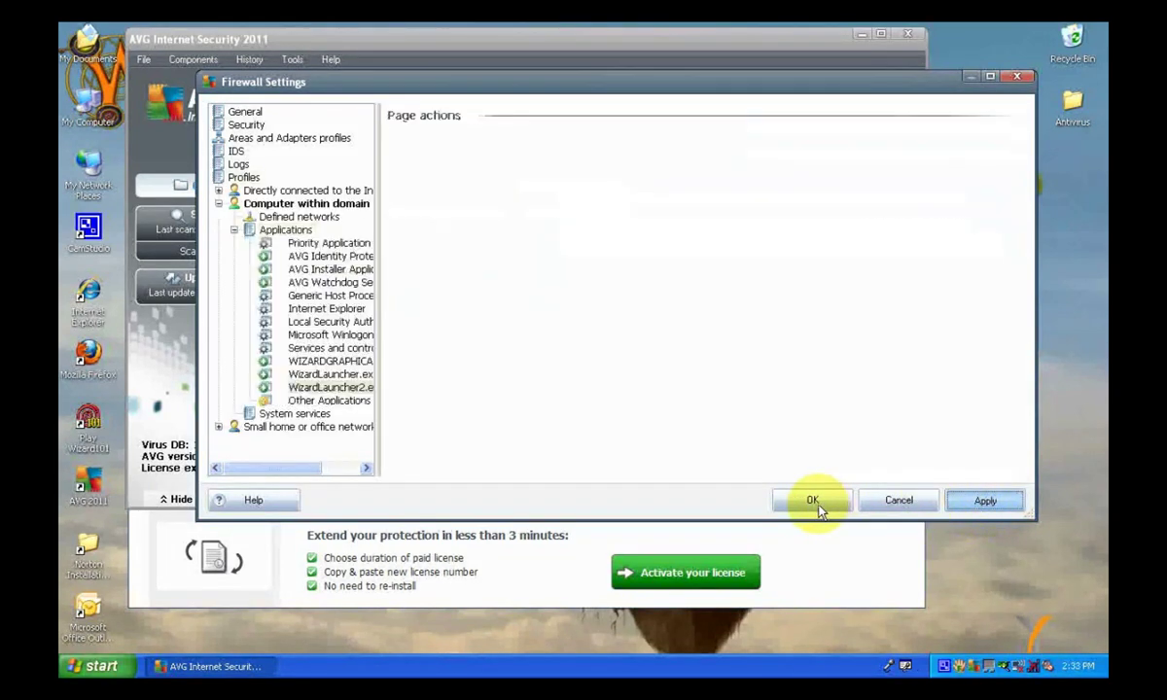
click(813, 499)
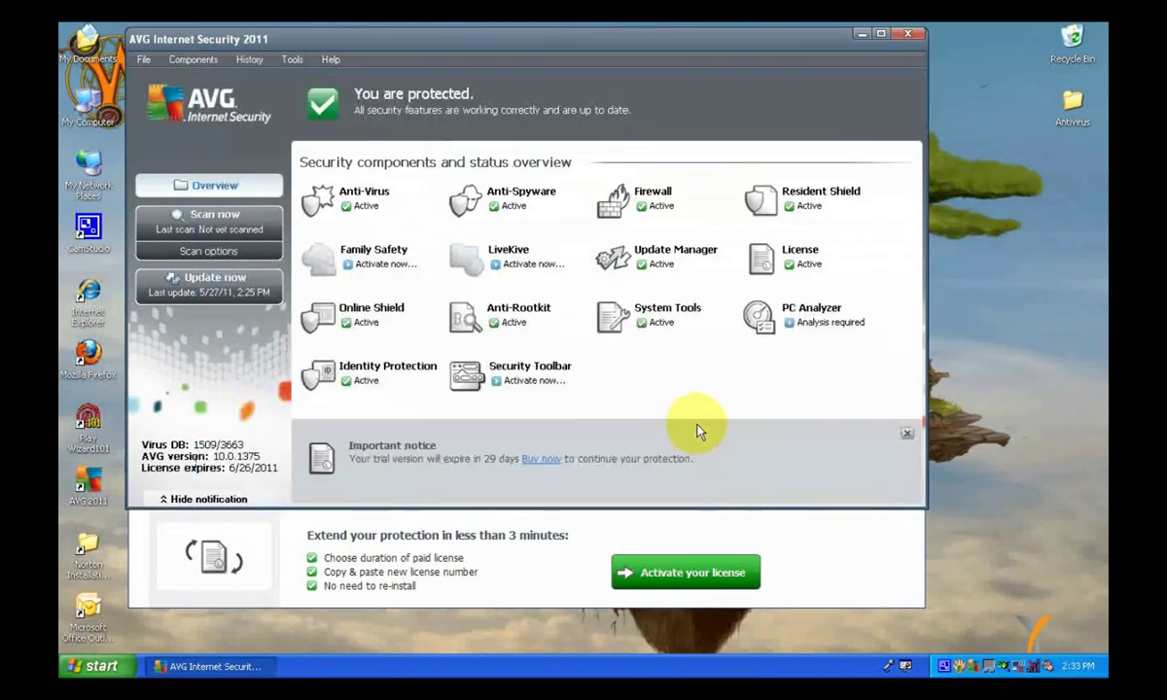
Reopen the AVG firewall settings and examine the paths of the WizardLauncher.exe and WizardLauncher2.exe entries, widening the list to read them.
click(292, 60)
click(300, 176)
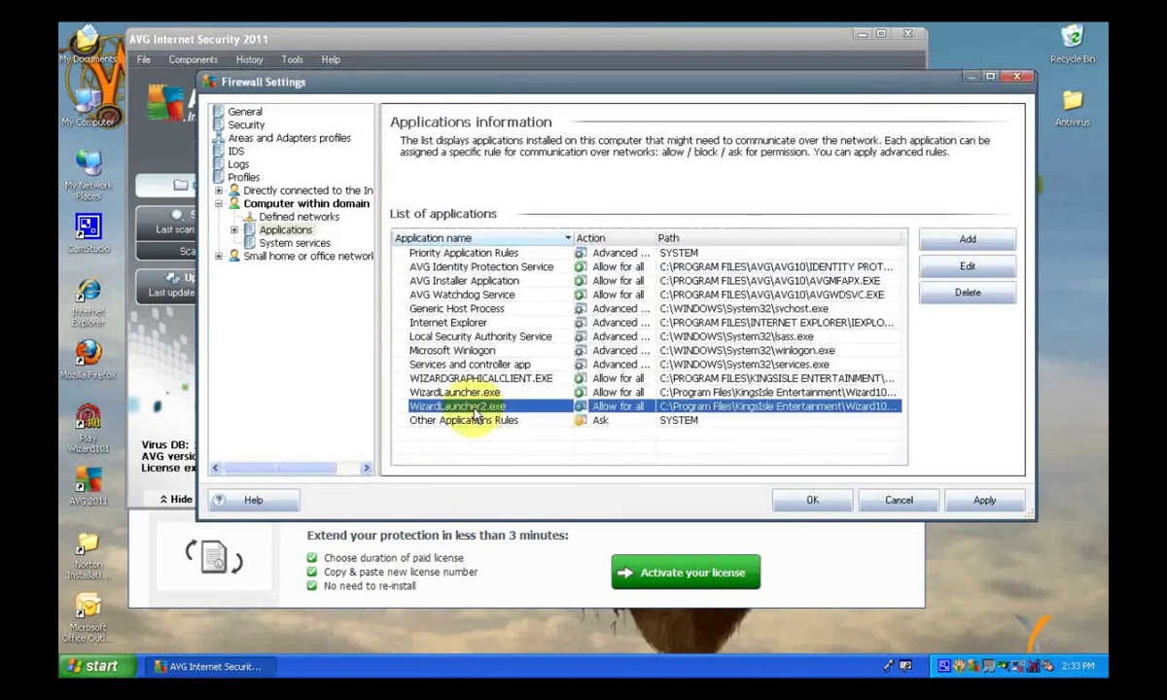
click(452, 391)
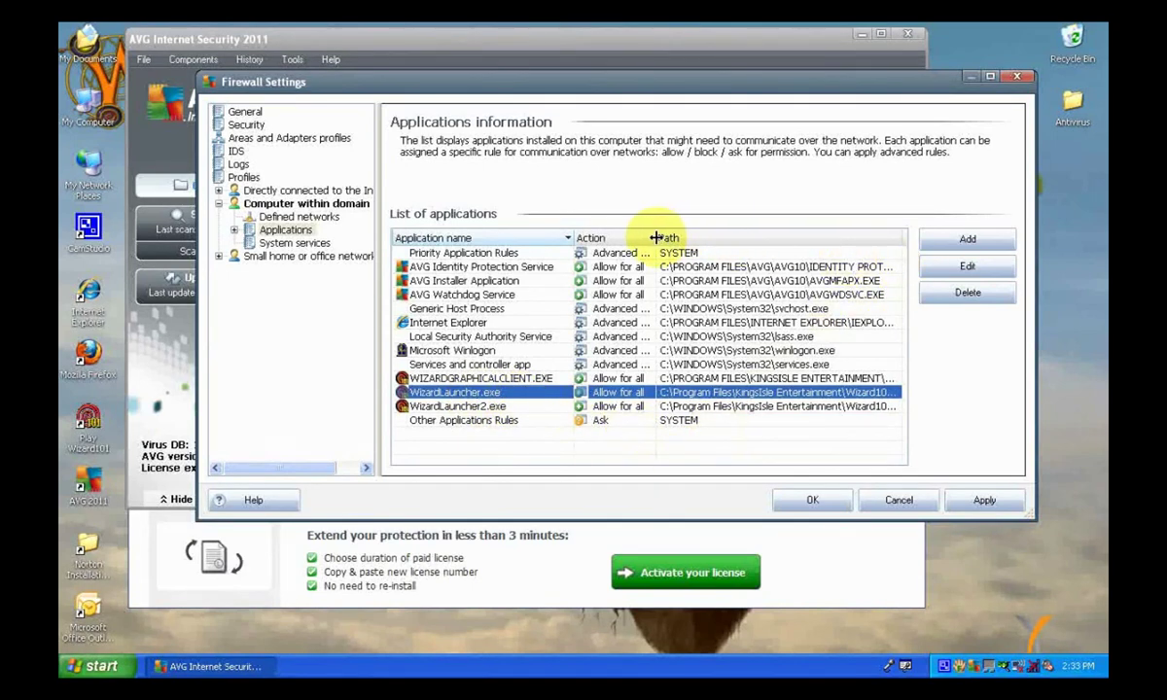
drag(657, 237, 640, 239)
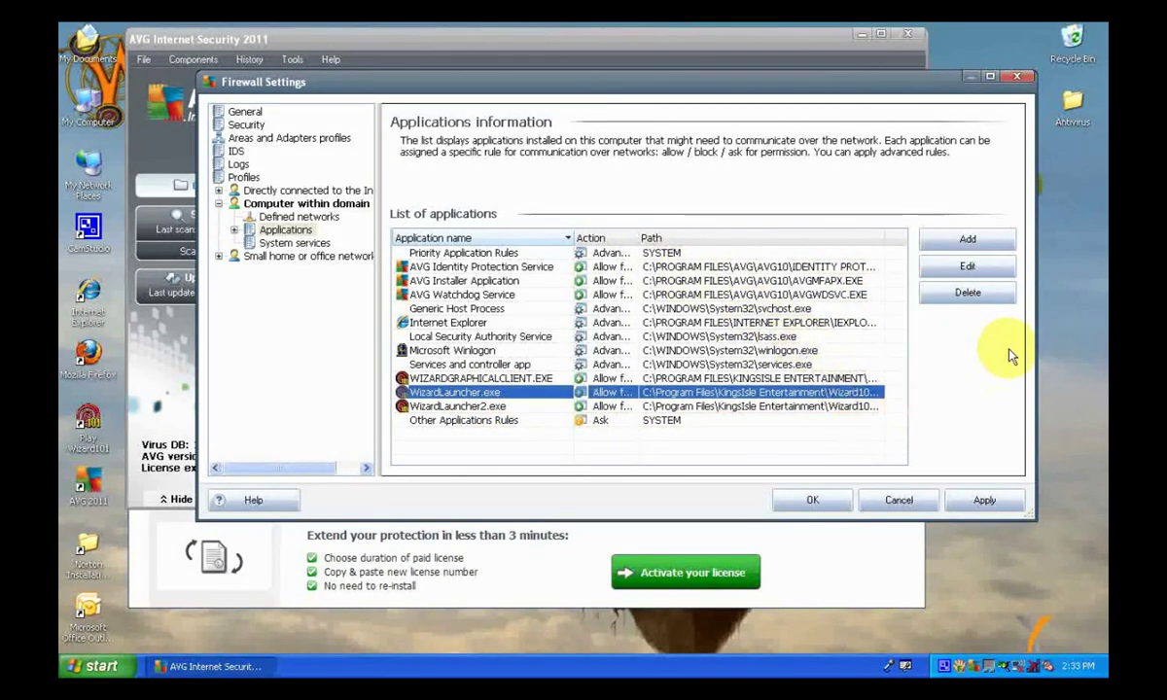
drag(1035, 337, 1089, 338)
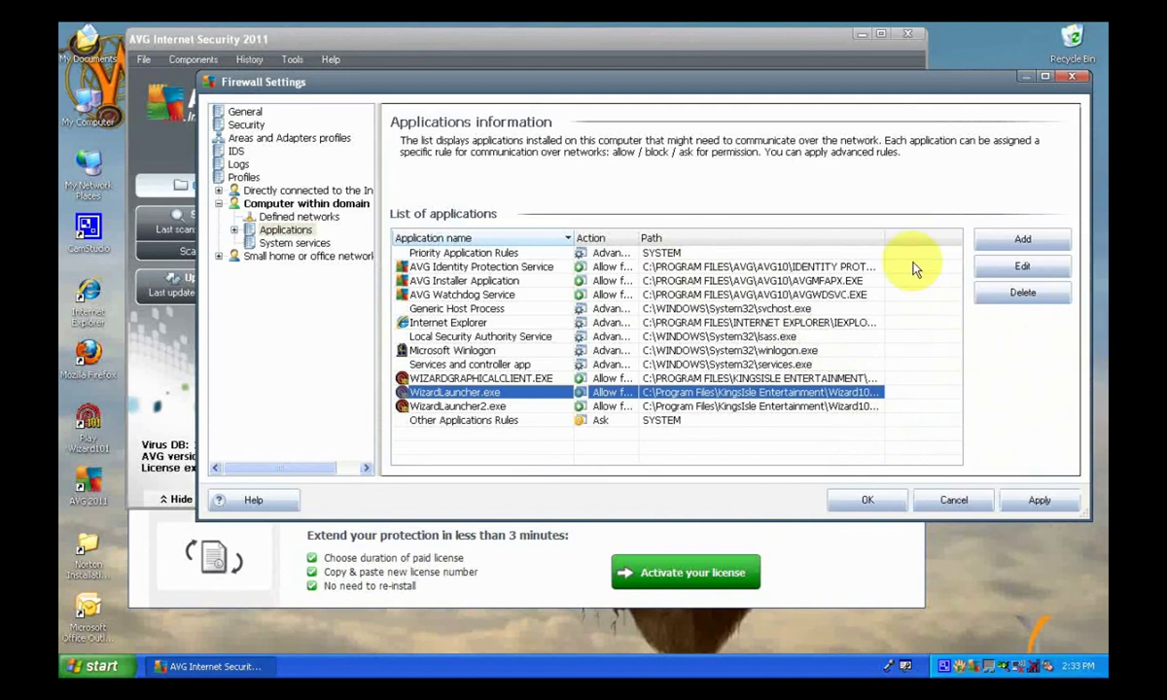
drag(930, 237, 959, 238)
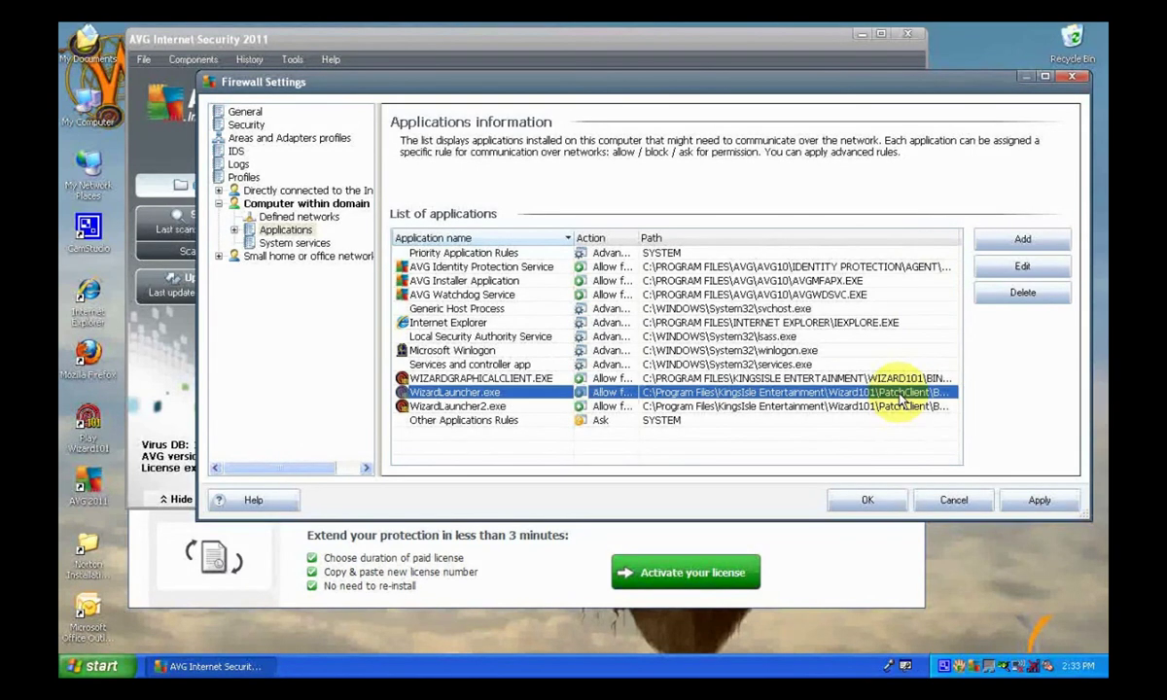
click(867, 502)
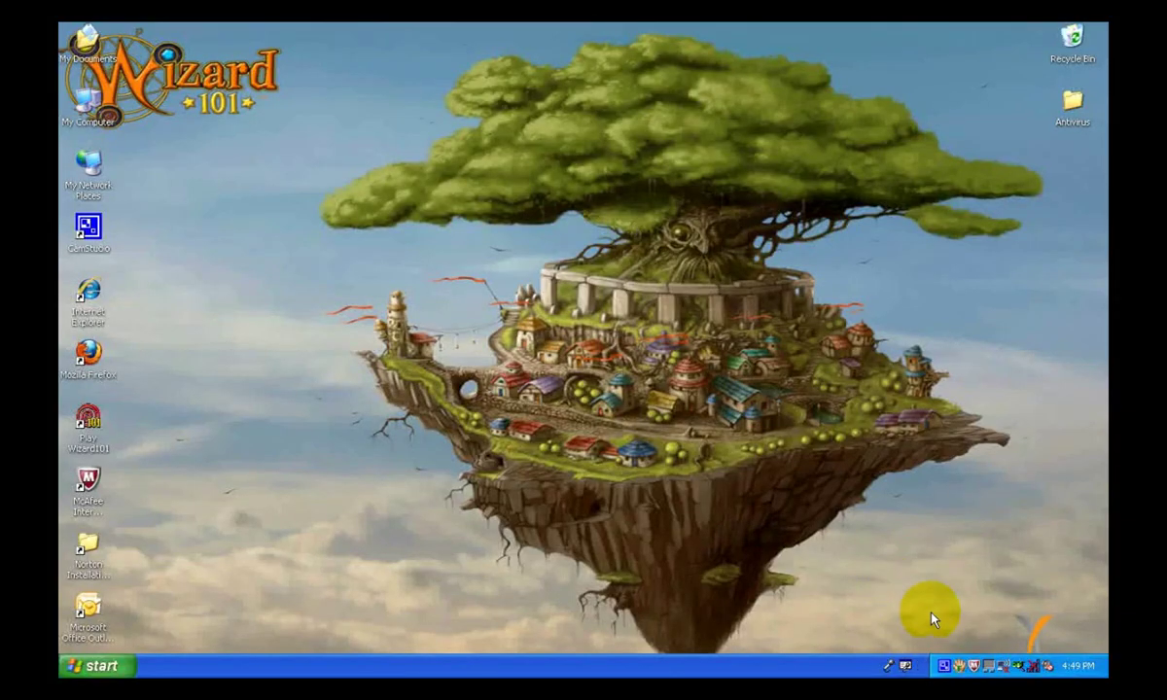
Switch to McAfee Internet Security and open the firewall's Internet Connections for Programs list.
right_click(979, 667)
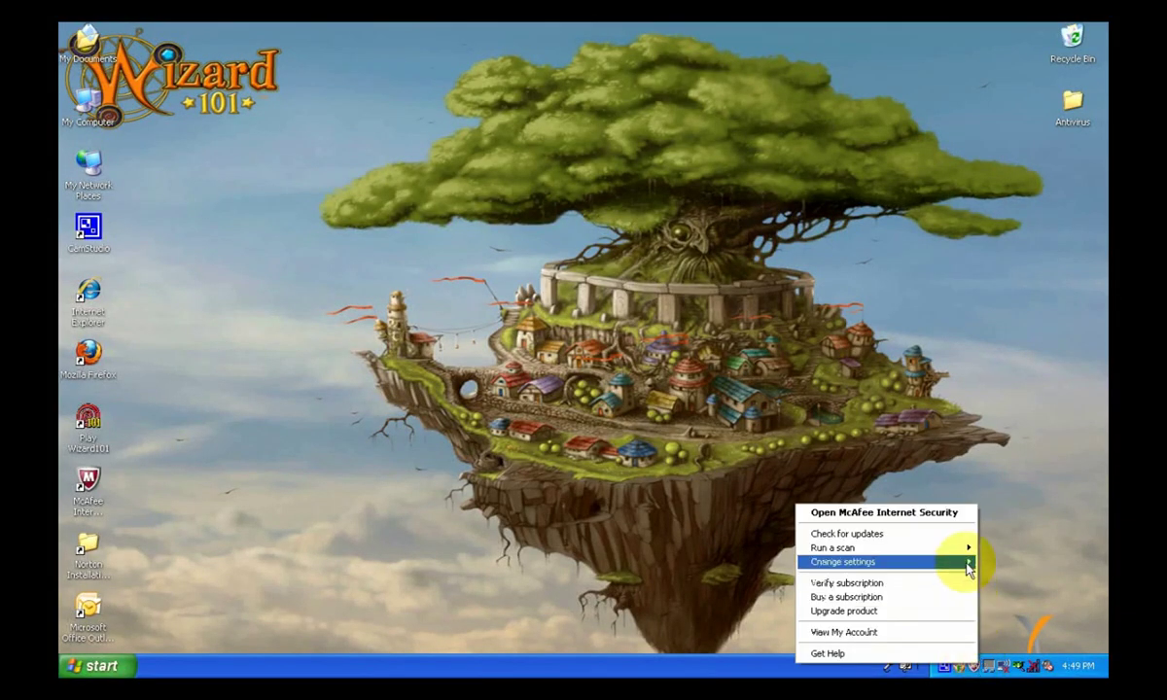
click(963, 509)
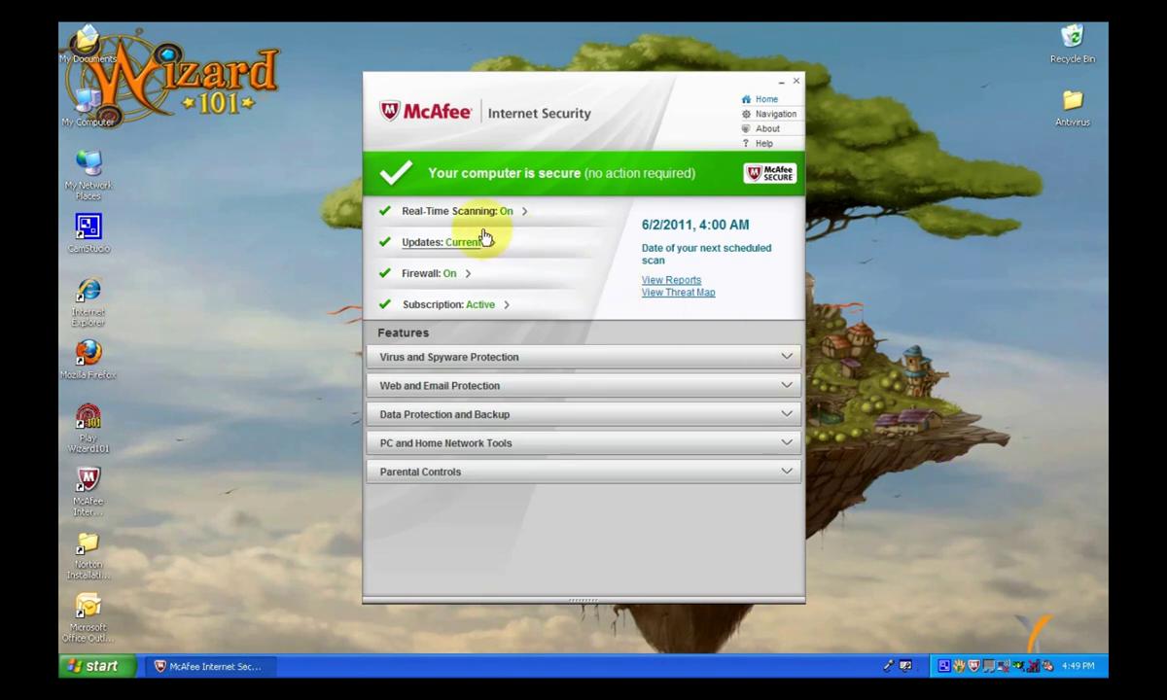
click(425, 276)
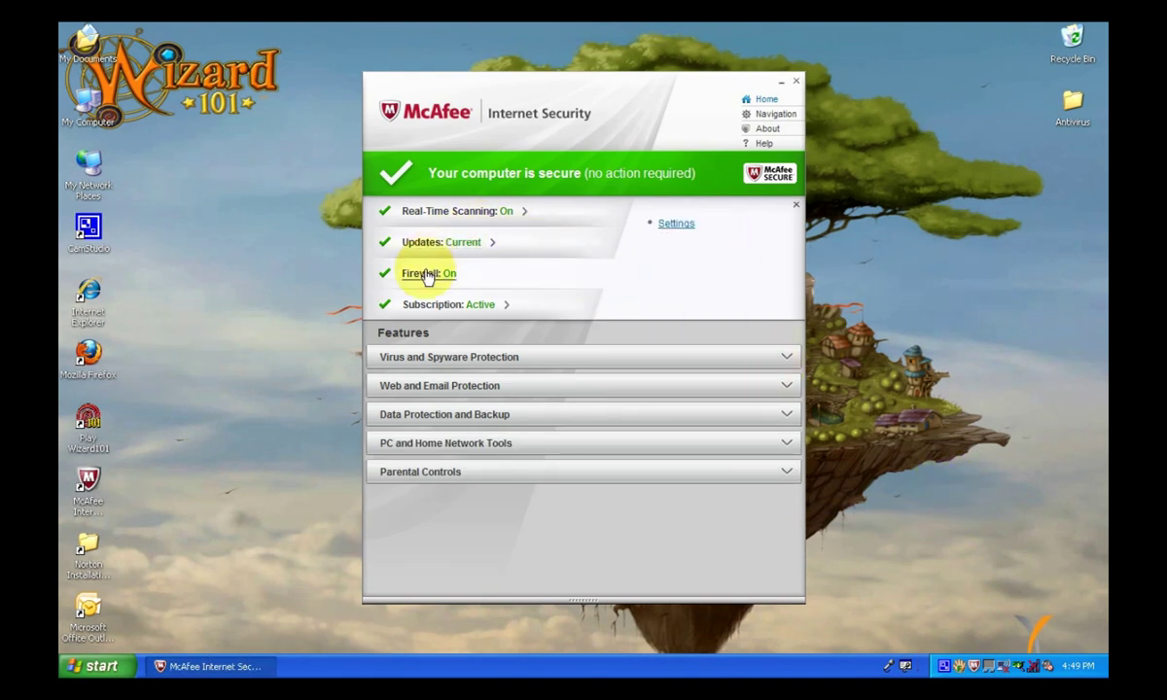
click(676, 225)
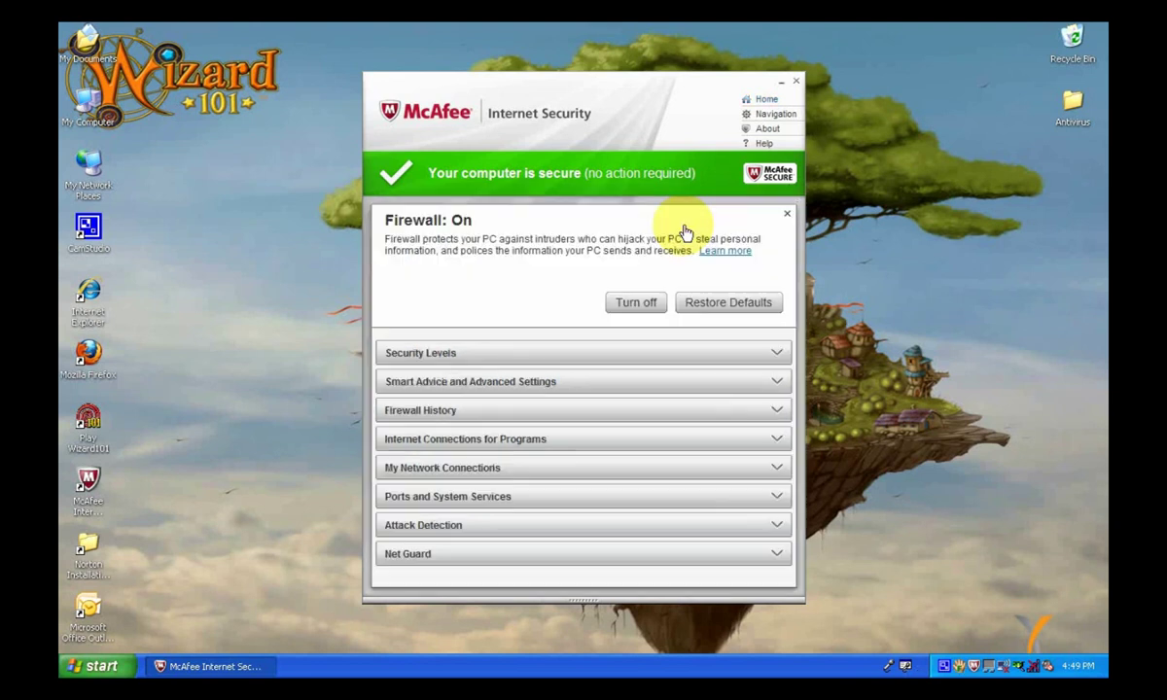
click(473, 443)
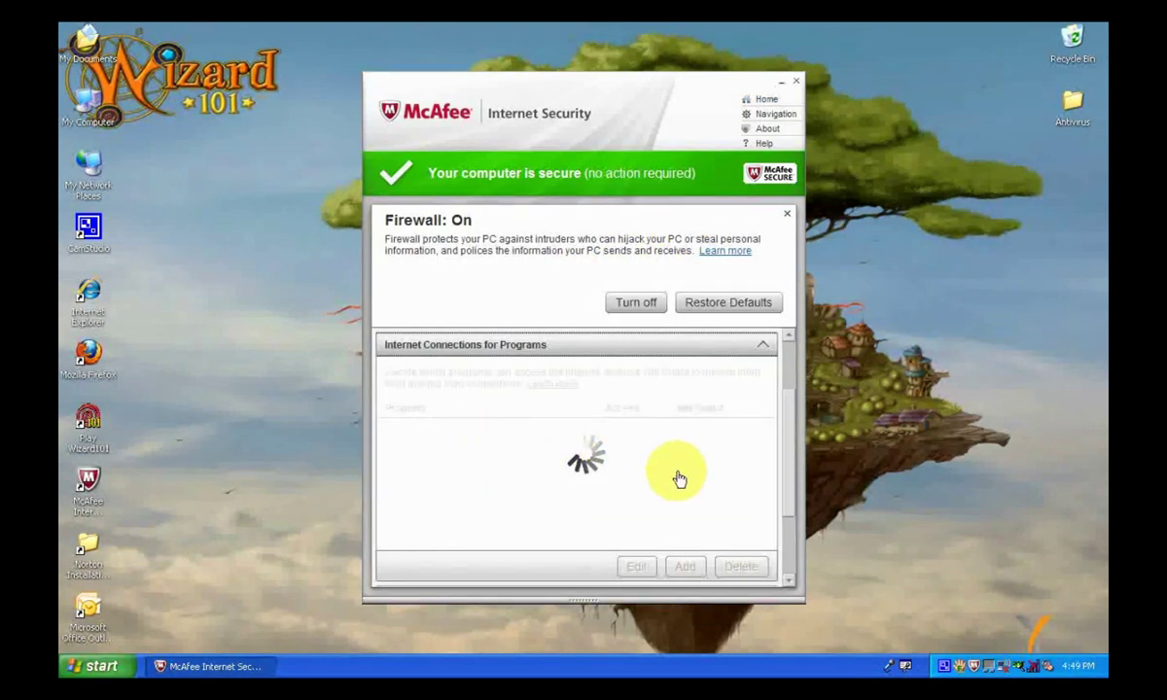
Locate the wizardlauncher.exe and wizardgraphicalclient.exe entries in the program list.
drag(793, 413, 772, 374)
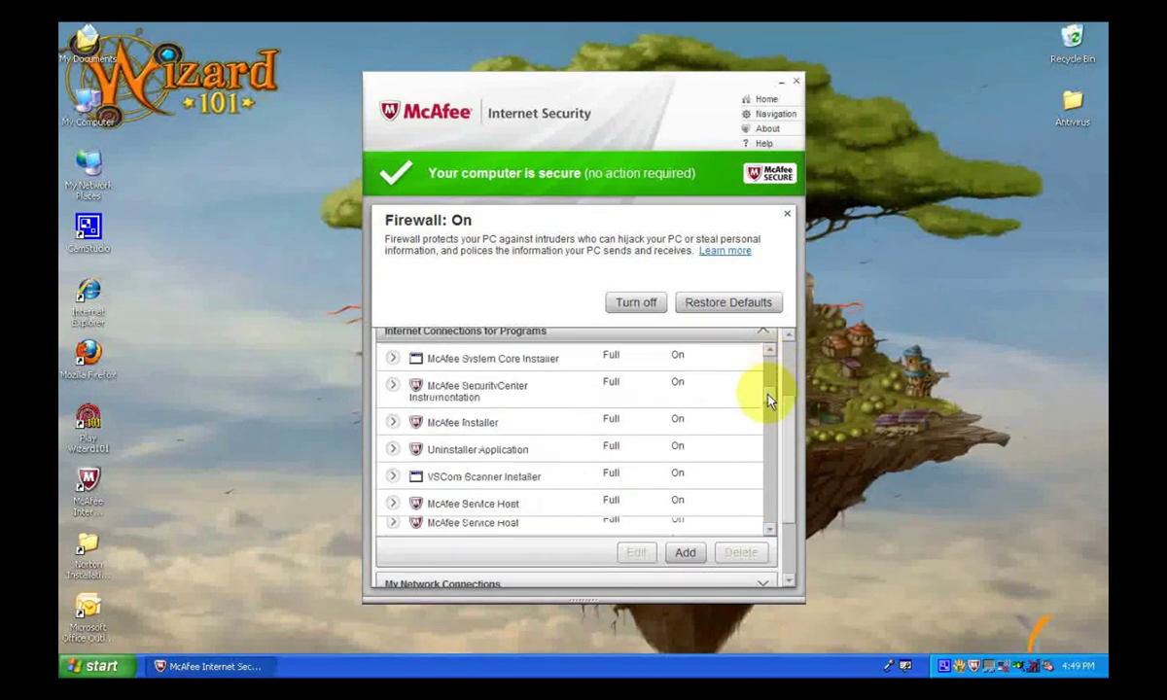
drag(770, 401, 759, 522)
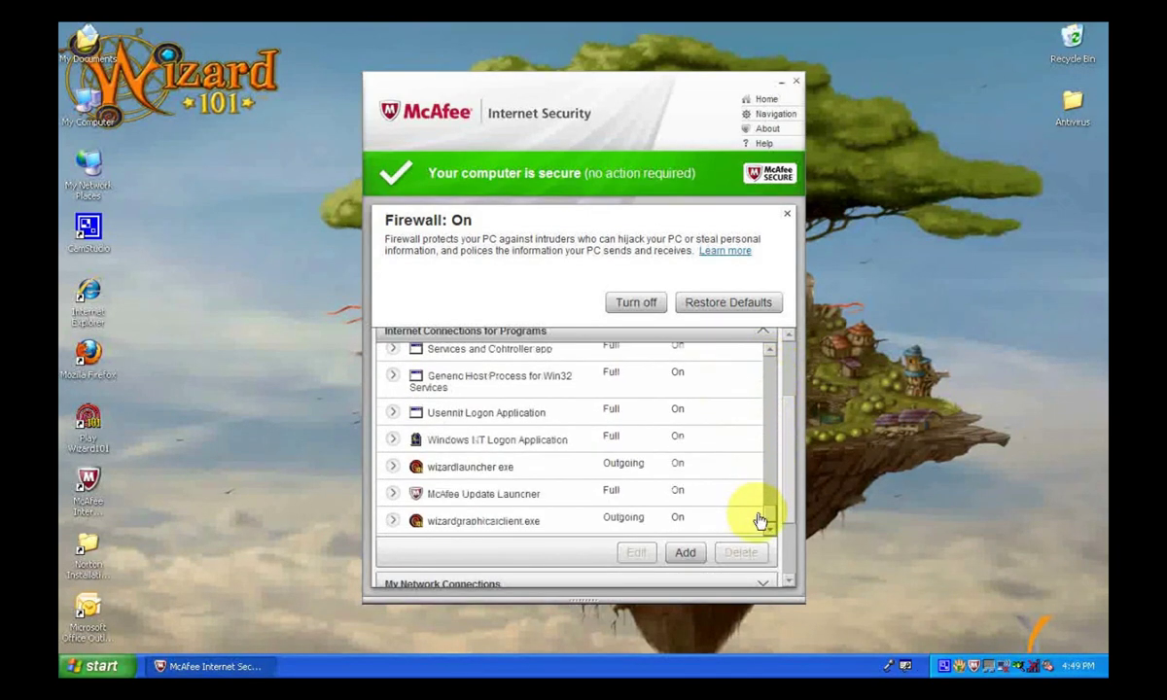
click(525, 472)
click(502, 522)
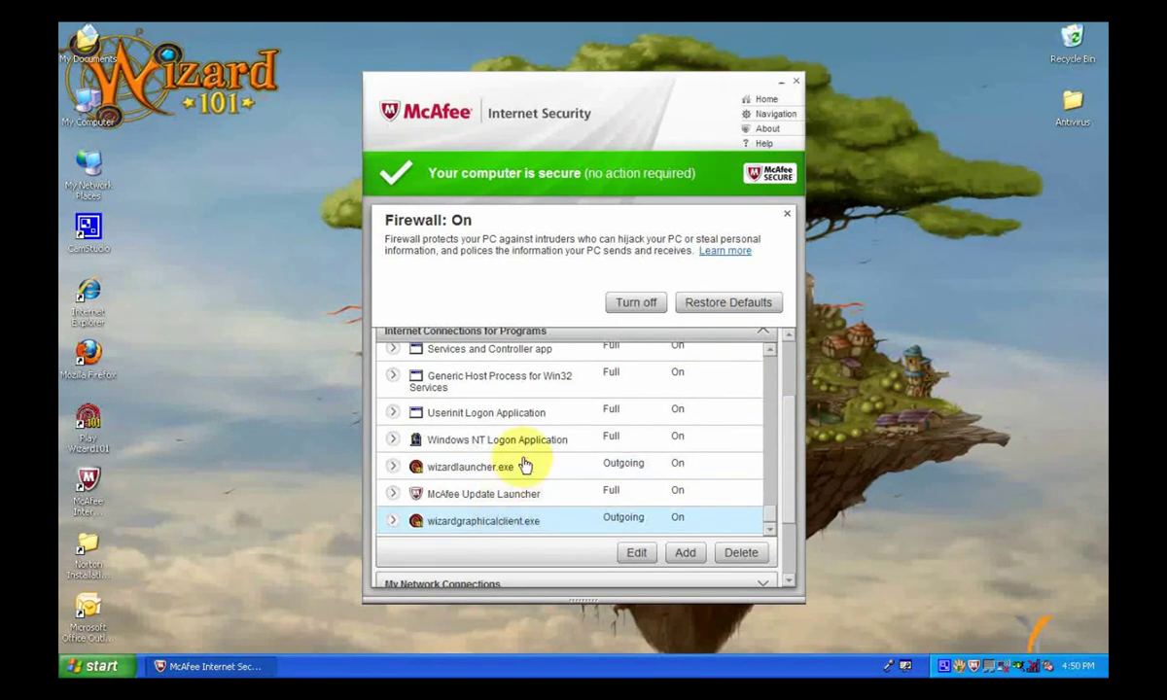
Review the path and access options of the existing wizardlauncher.exe entry, keep Outgoing, and leave without saving.
click(525, 466)
click(637, 552)
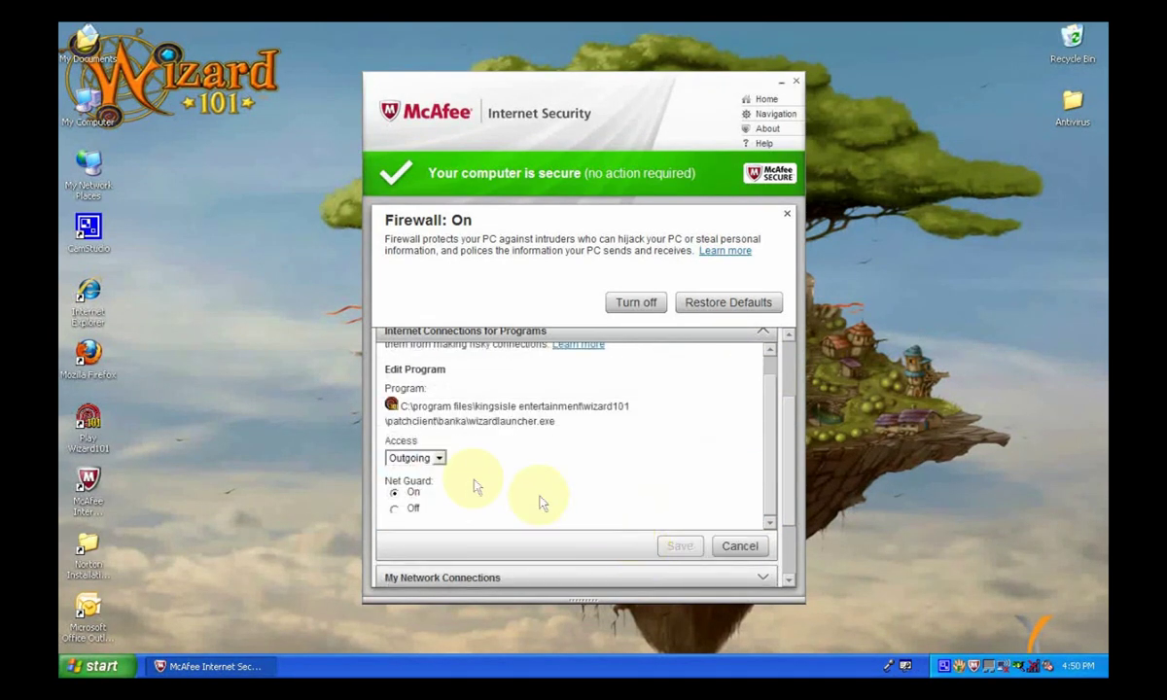
mouse_move(774, 440)
mouse_down()
mouse_move(771, 418)
mouse_move(771, 464)
mouse_up()
click(433, 459)
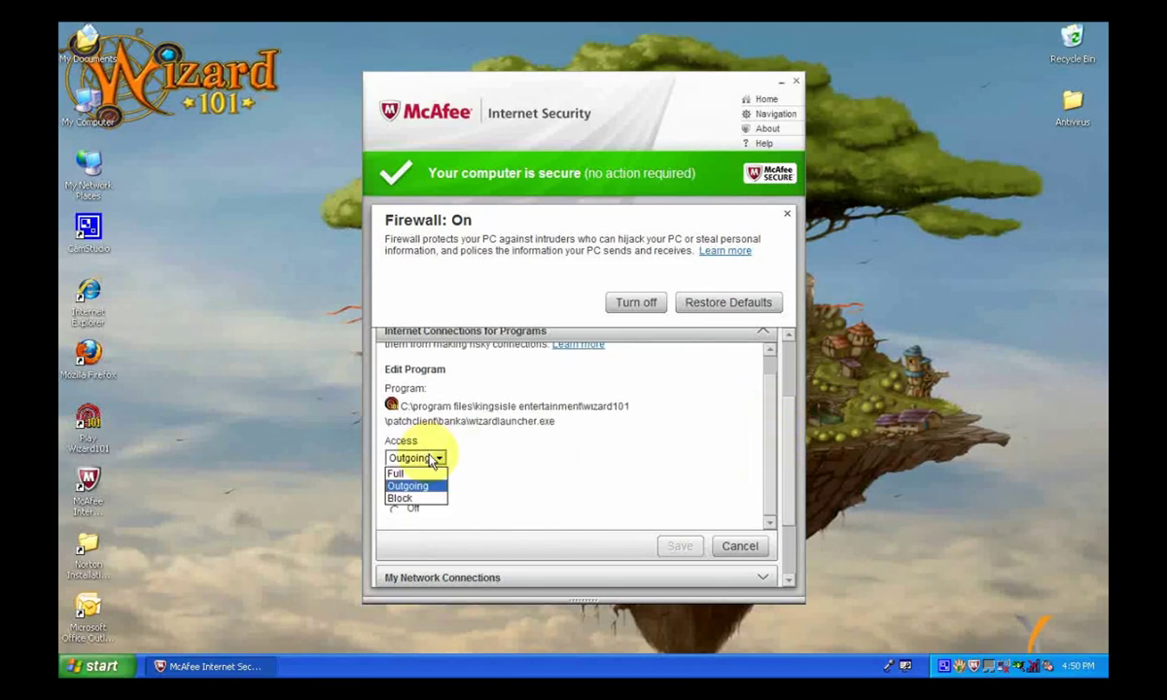
click(409, 485)
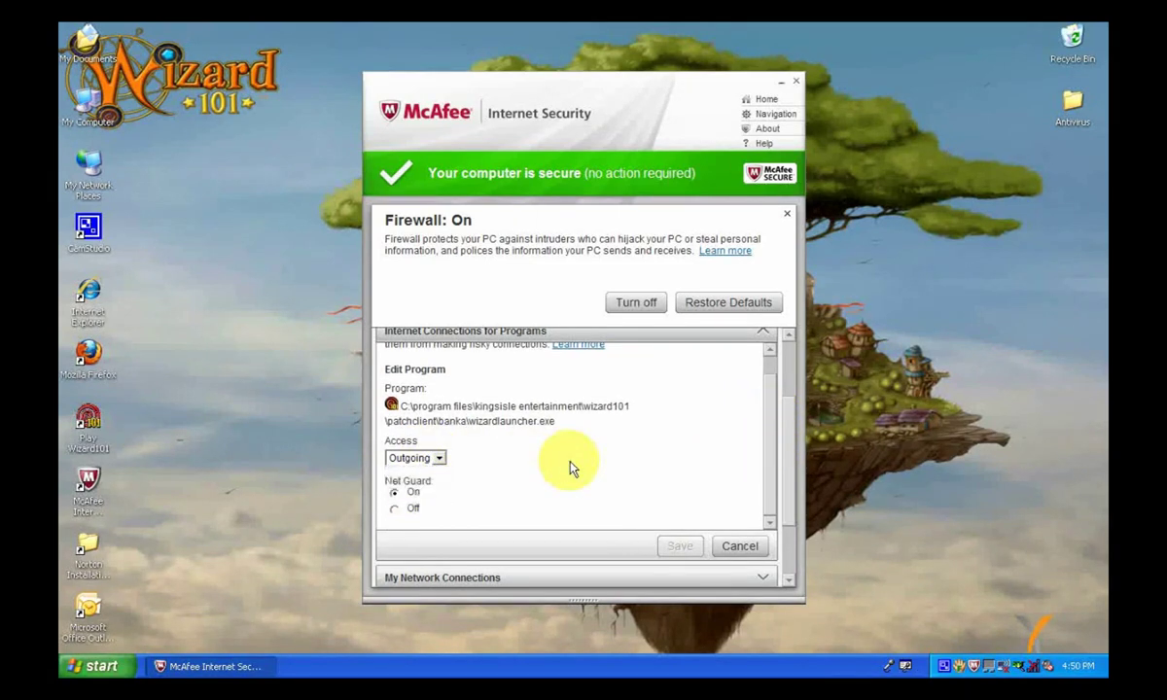
click(730, 547)
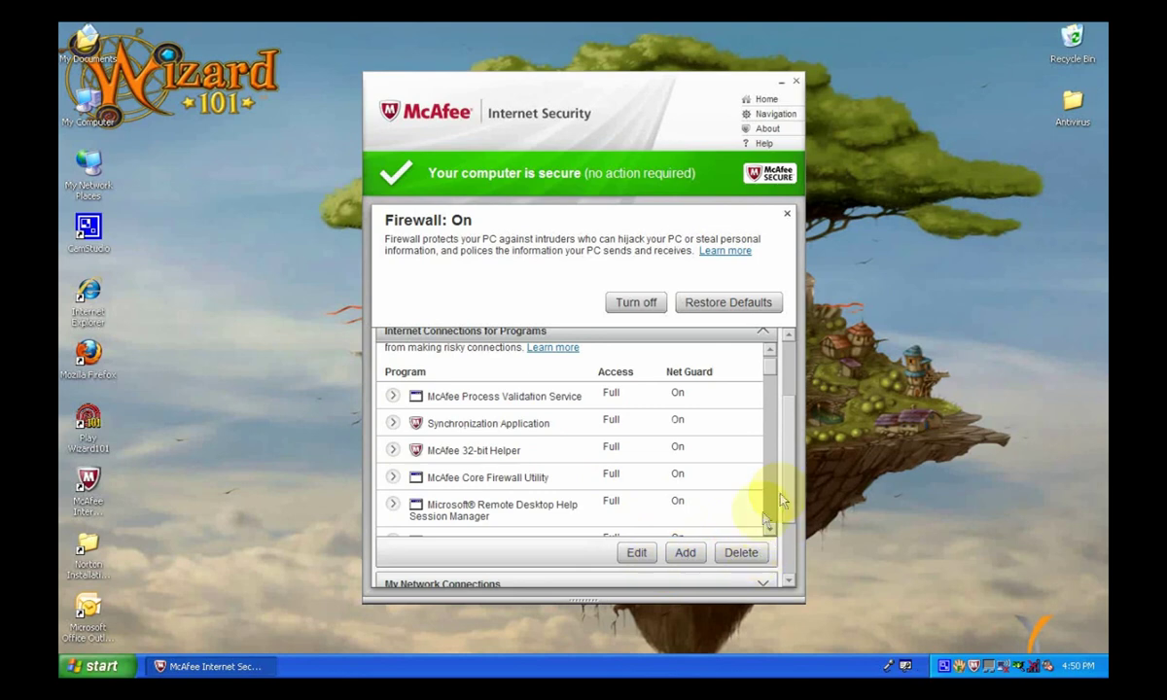
Start a new program entry for WizardLauncher from KingsIsle Entertainment's Wizard101 PatchClient BankB folder.
click(686, 553)
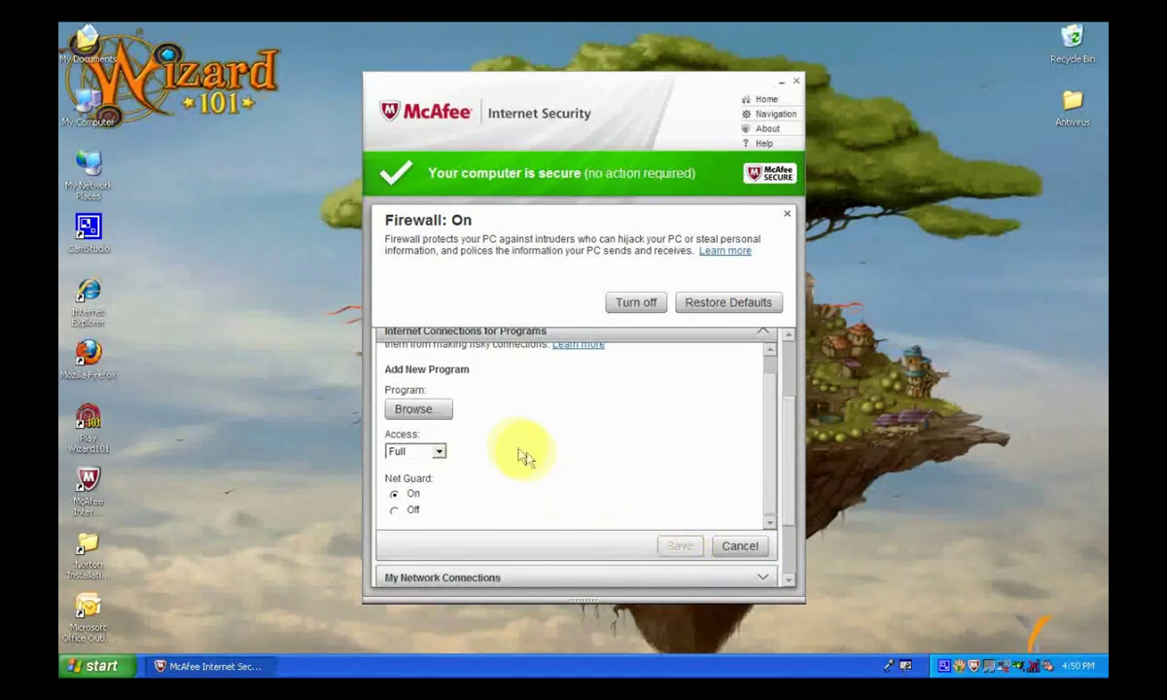
click(418, 410)
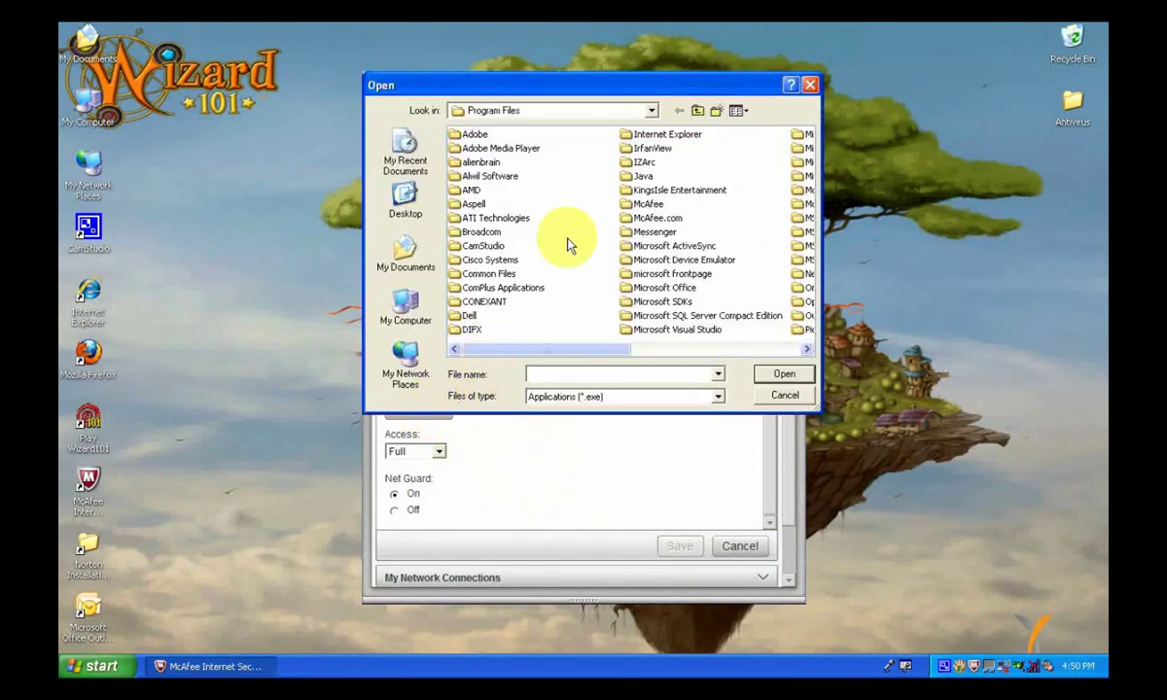
double_click(671, 191)
double_click(464, 148)
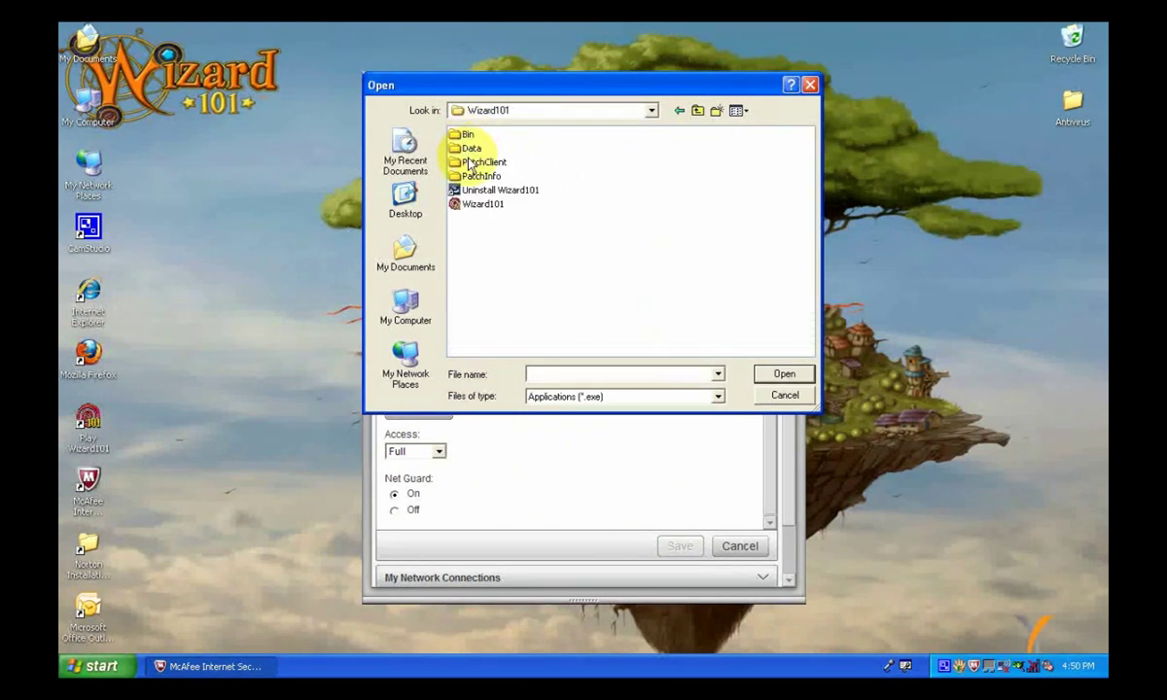
double_click(469, 163)
click(470, 150)
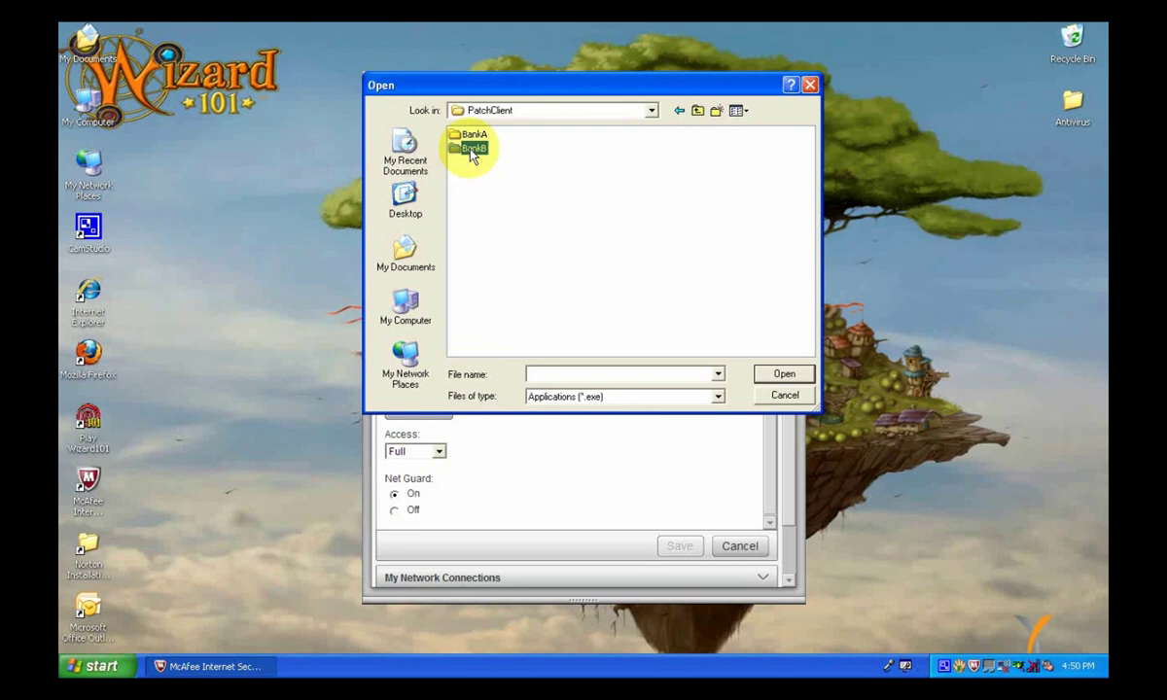
double_click(473, 149)
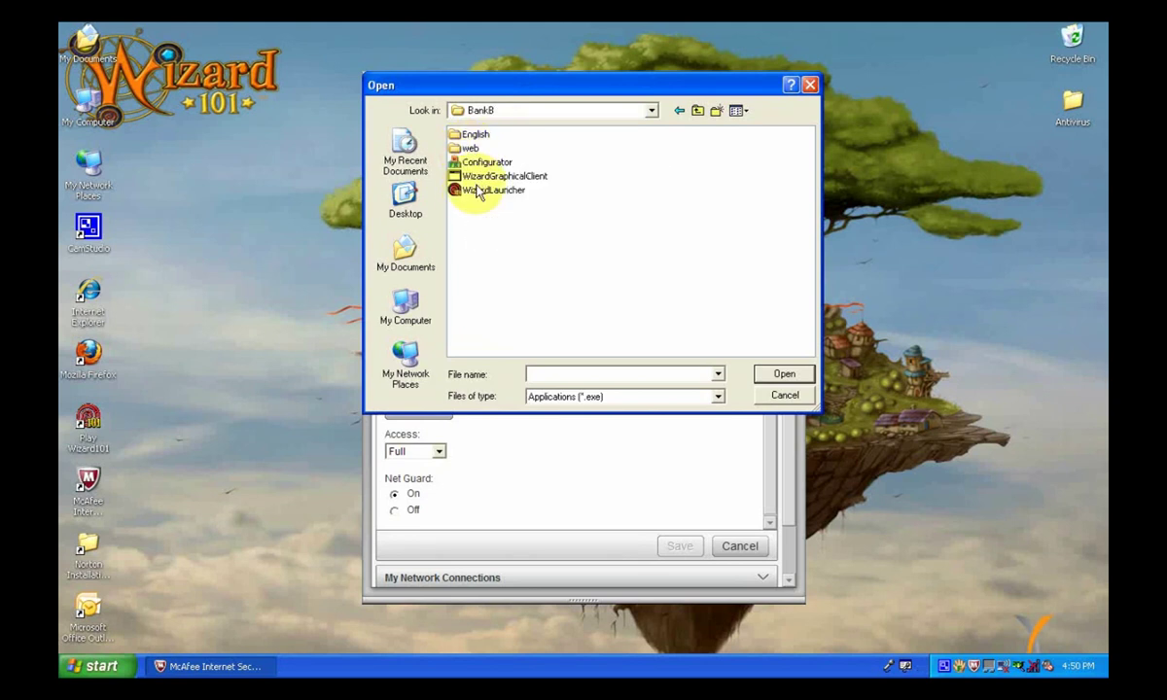
click(477, 192)
click(760, 375)
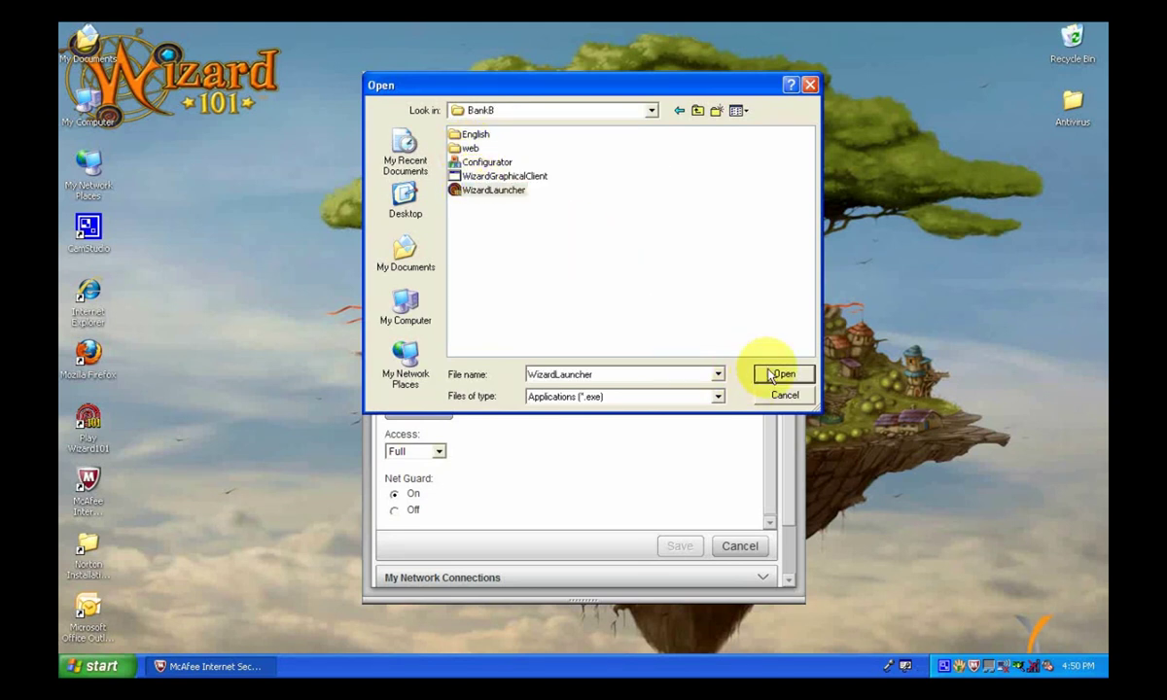
Give the new WizardLauncher.exe entry Outgoing access, save it, and select it in the program list.
click(418, 481)
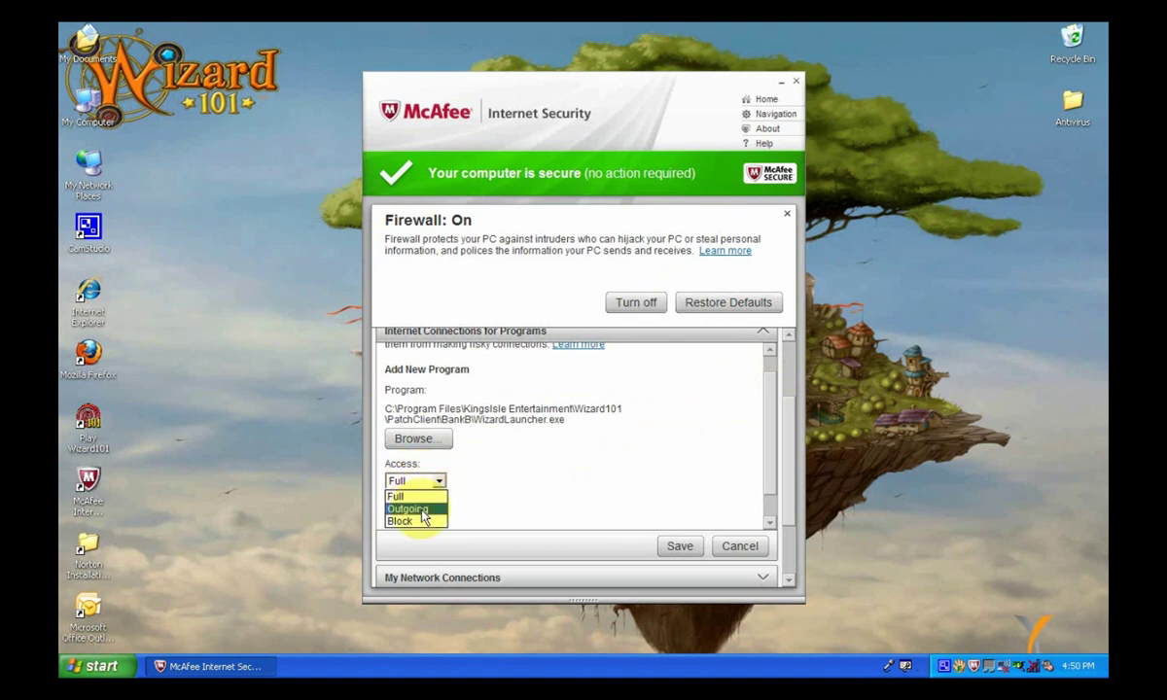
click(683, 548)
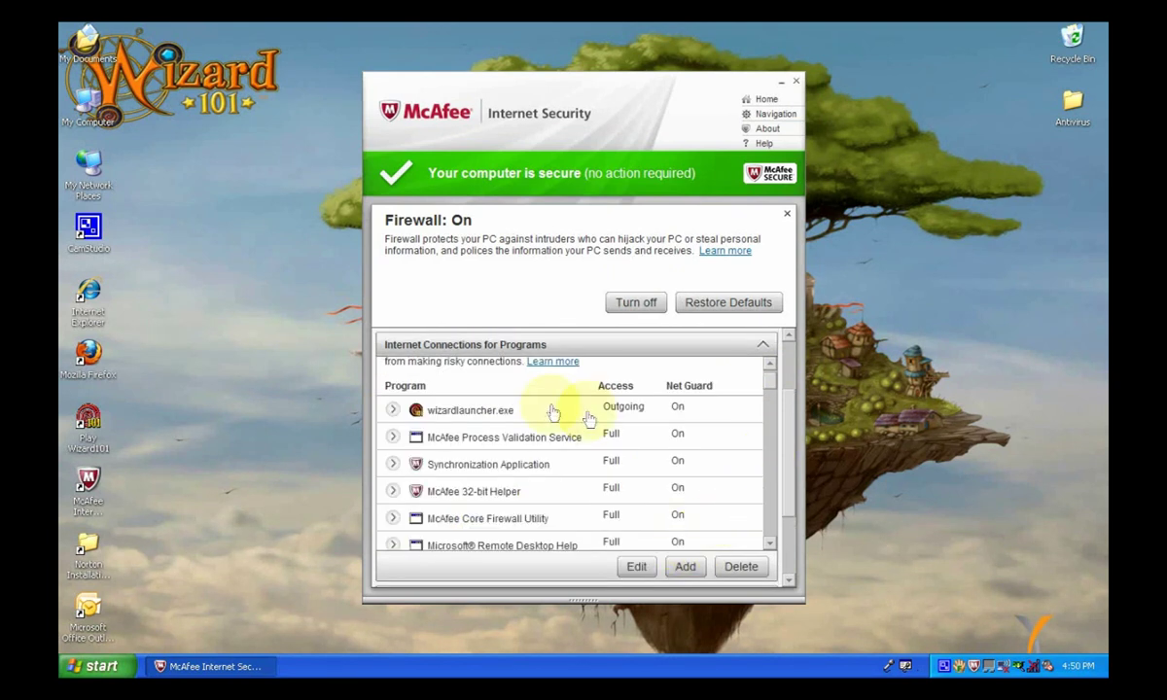
click(545, 415)
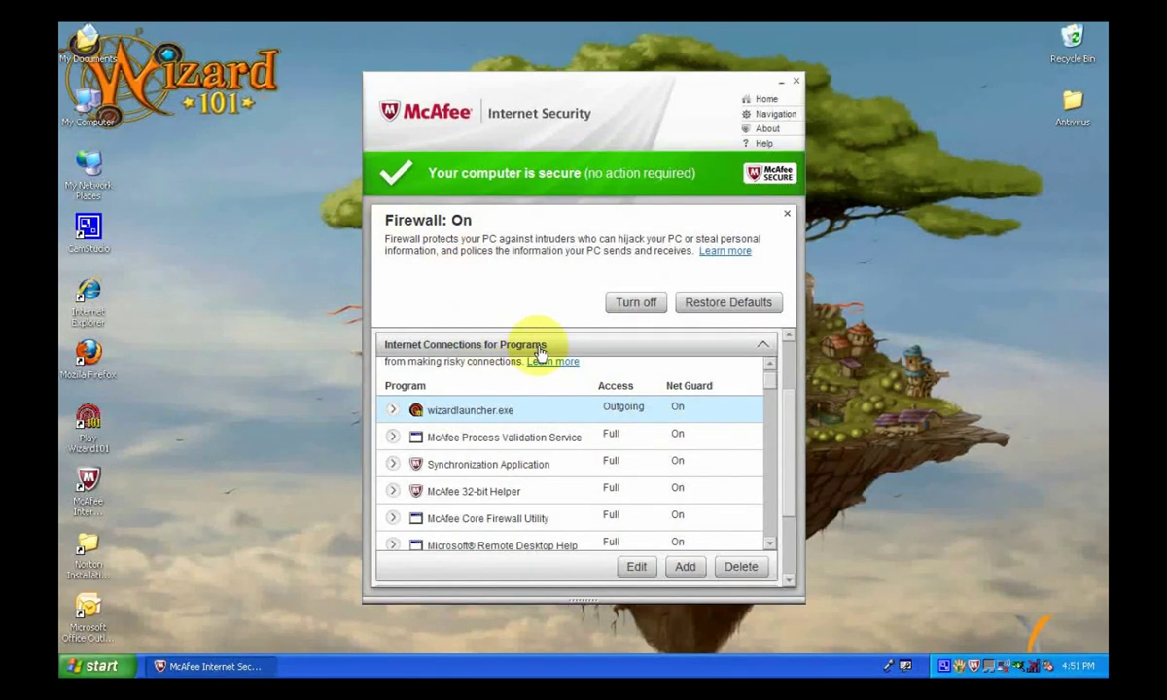
Collapse the list of internet connections for programs and close the McAfee firewall settings.
click(501, 342)
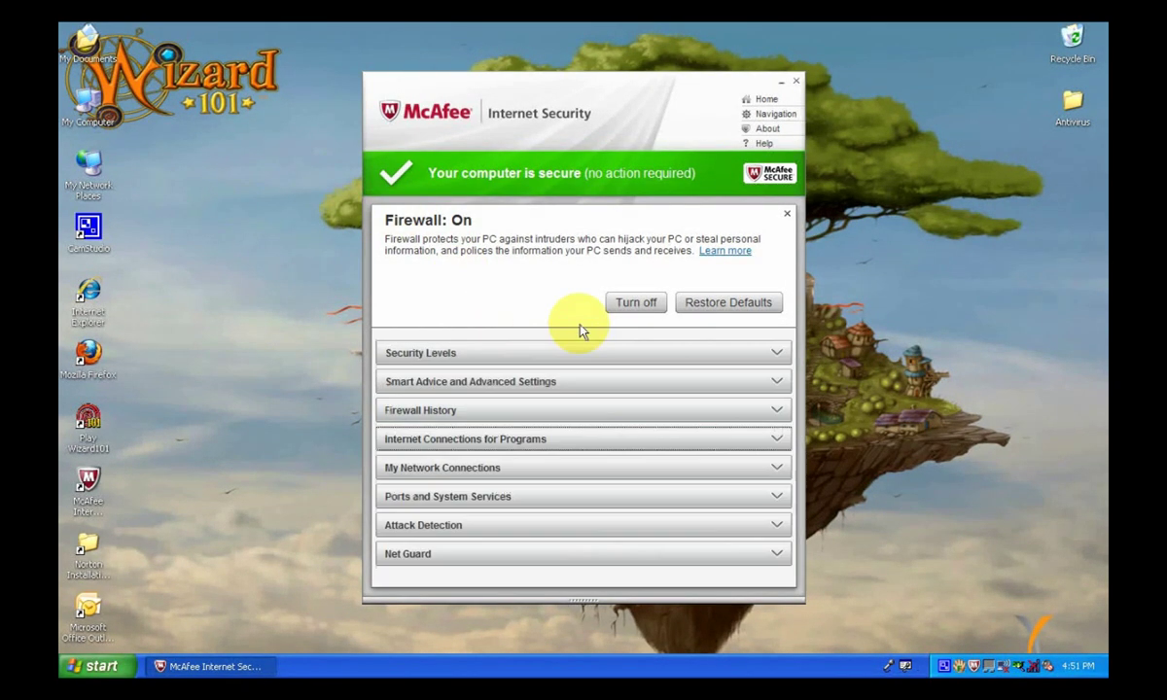
click(786, 214)
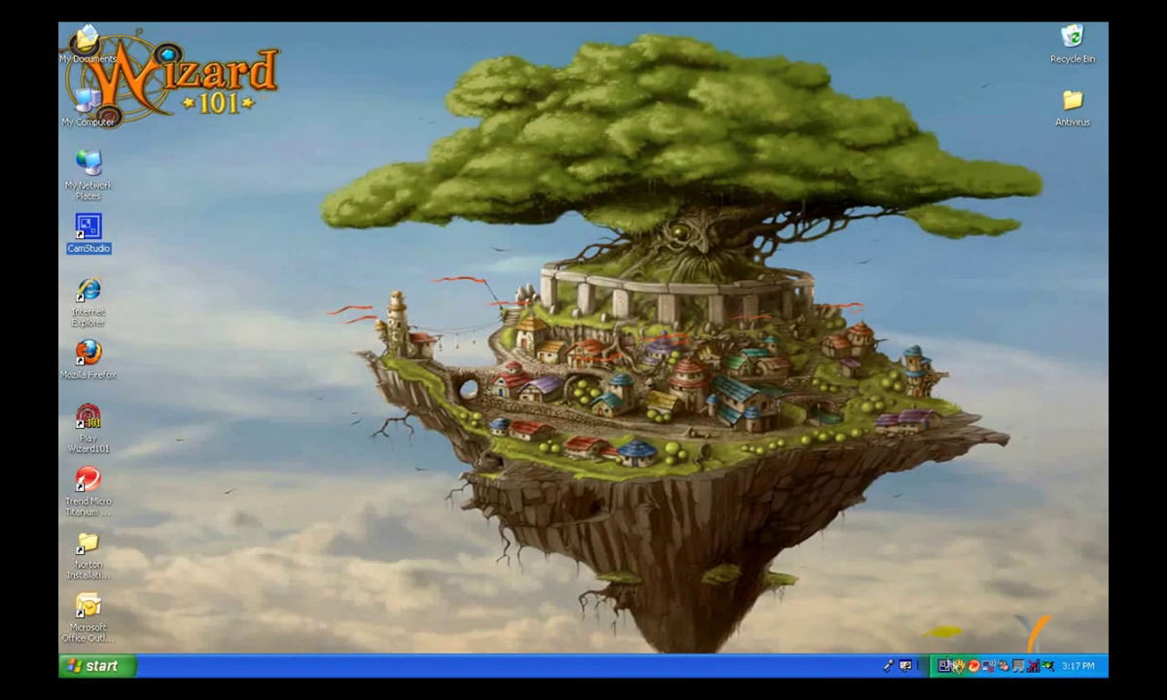
Open Trend Micro Titanium Internet Security and bring up the programs and folders exception list in its protection settings.
right_click(973, 665)
click(931, 536)
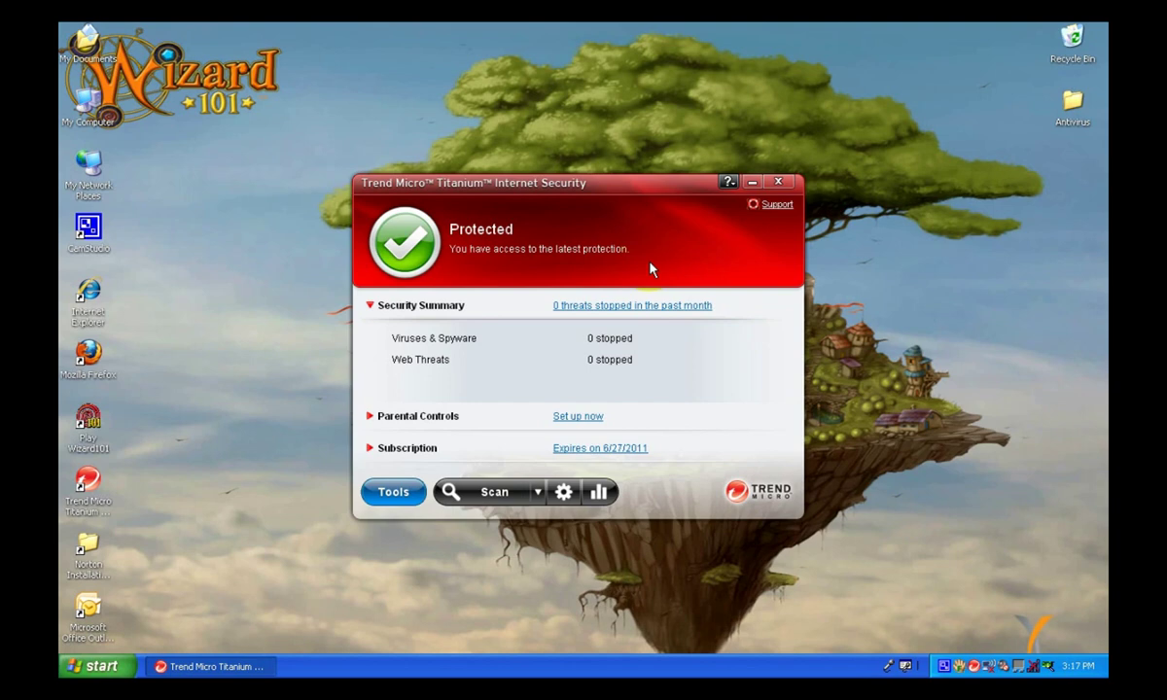
click(562, 492)
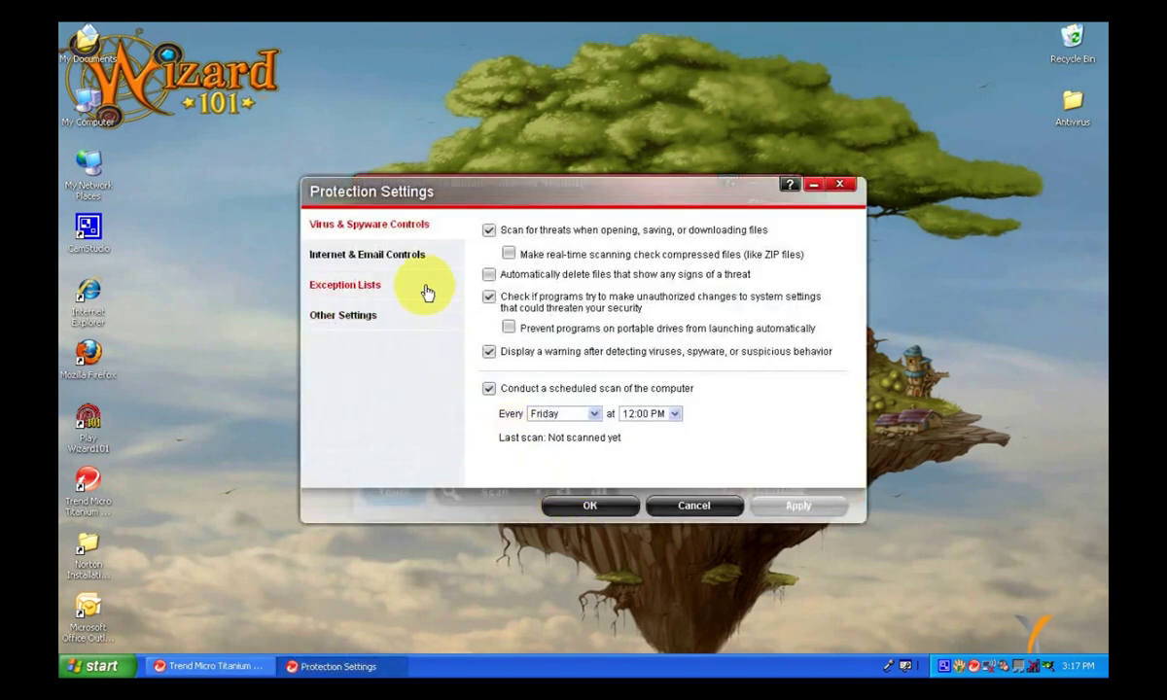
click(426, 293)
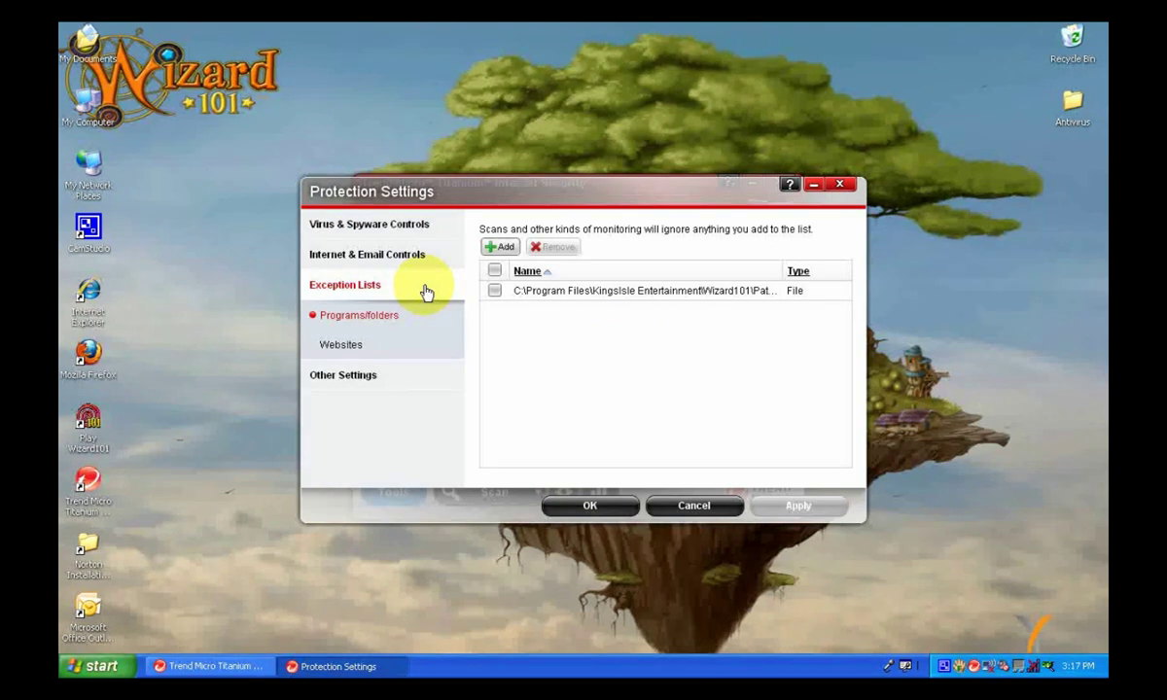
Start a new exception item and browse to the KingsIsle Entertainment folder in Program Files on Local Disk (C:).
click(500, 246)
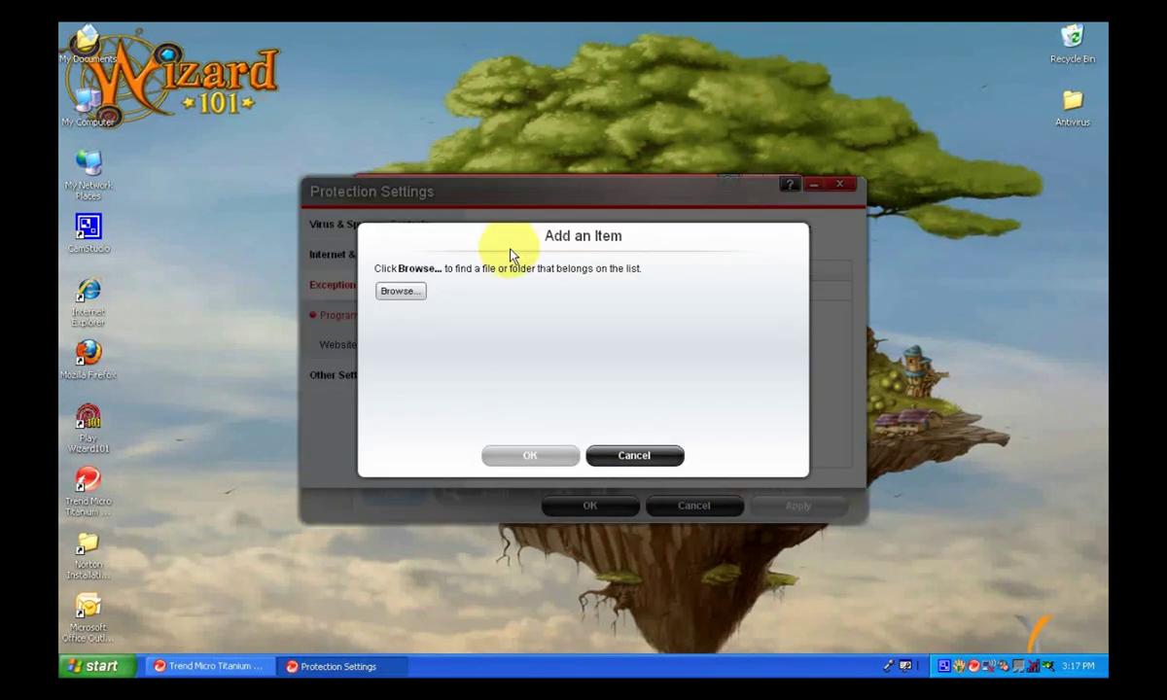
click(401, 291)
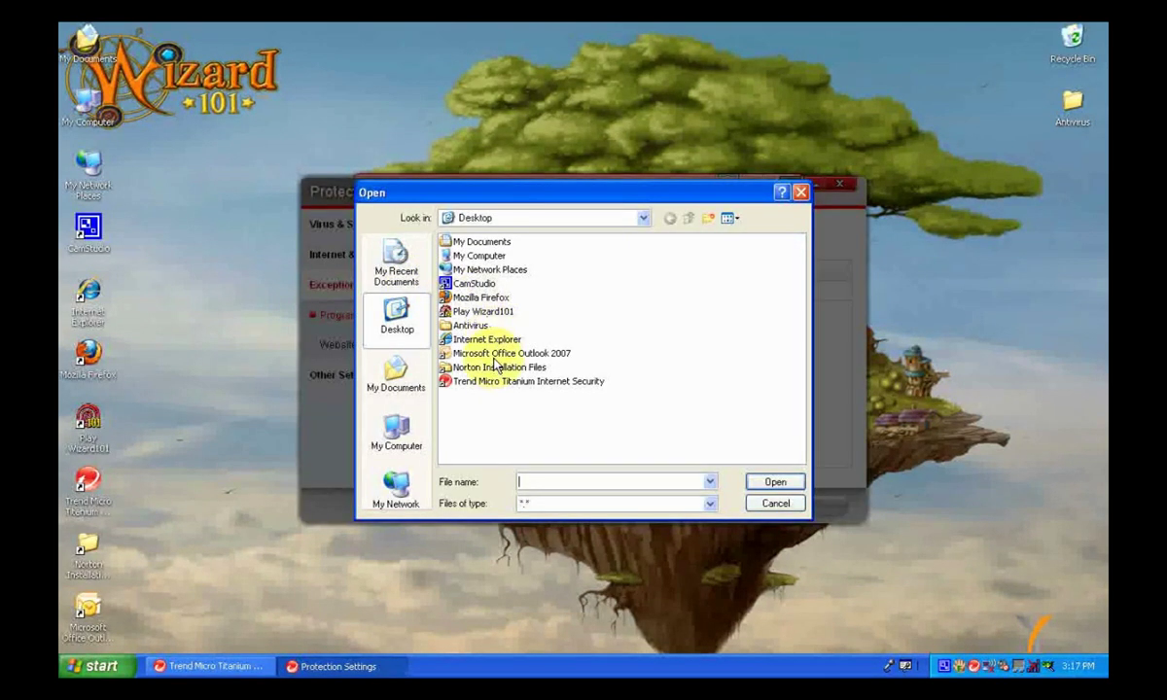
double_click(481, 256)
double_click(480, 243)
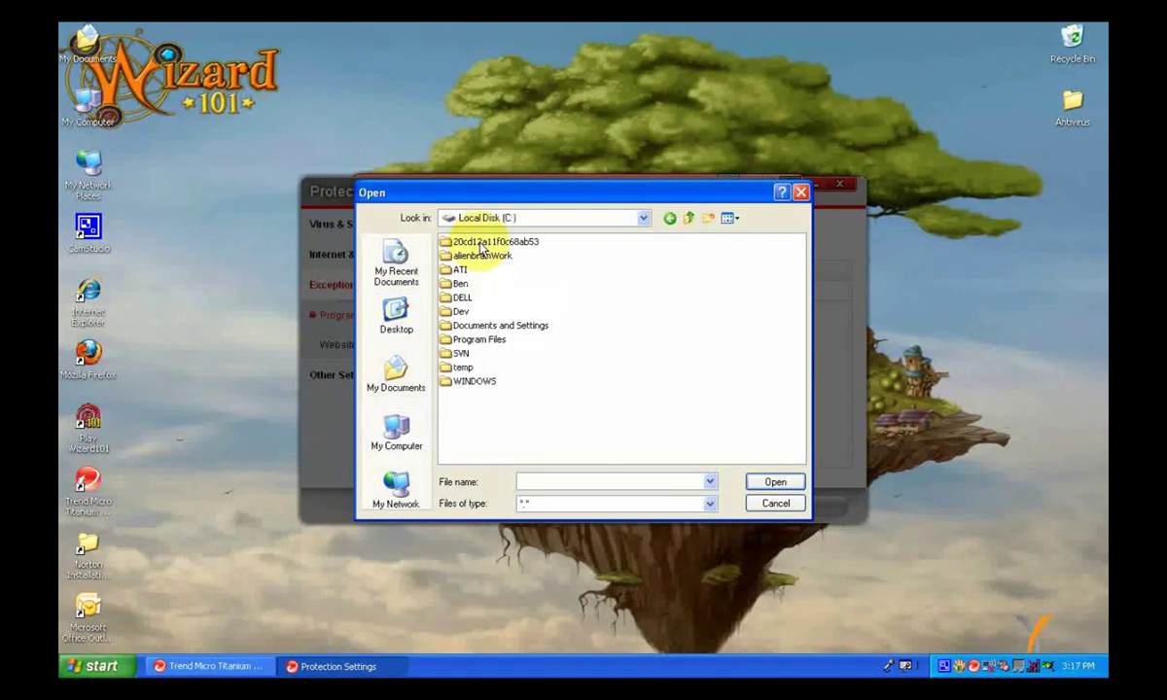
double_click(475, 338)
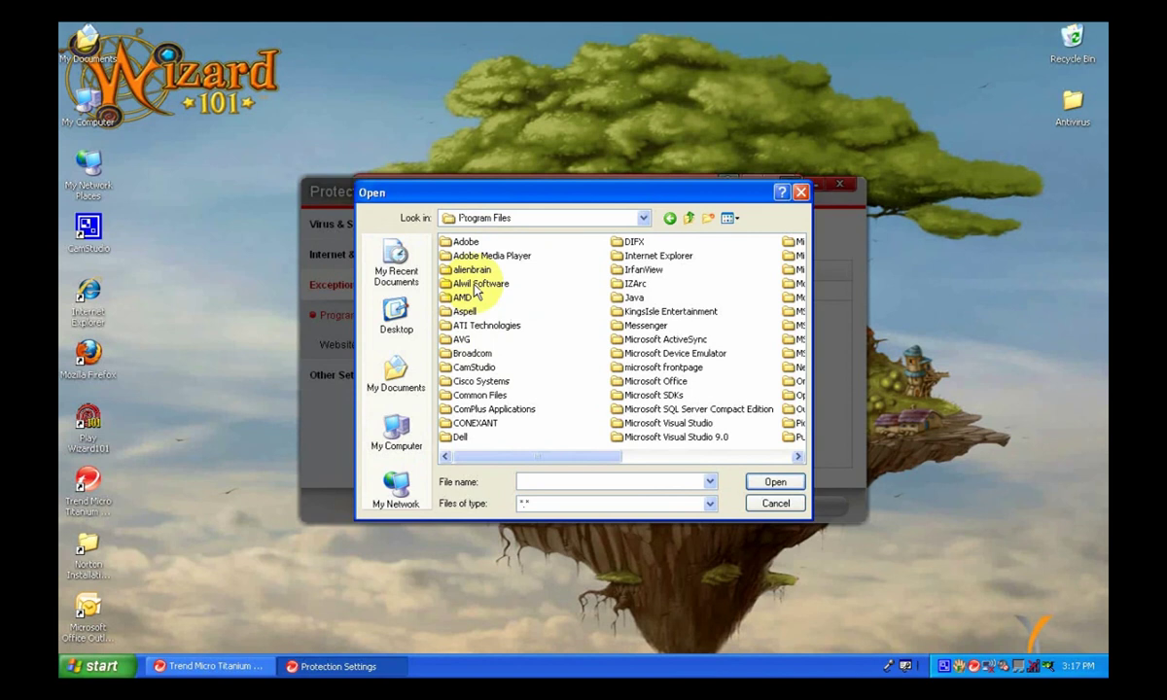
click(633, 312)
double_click(633, 312)
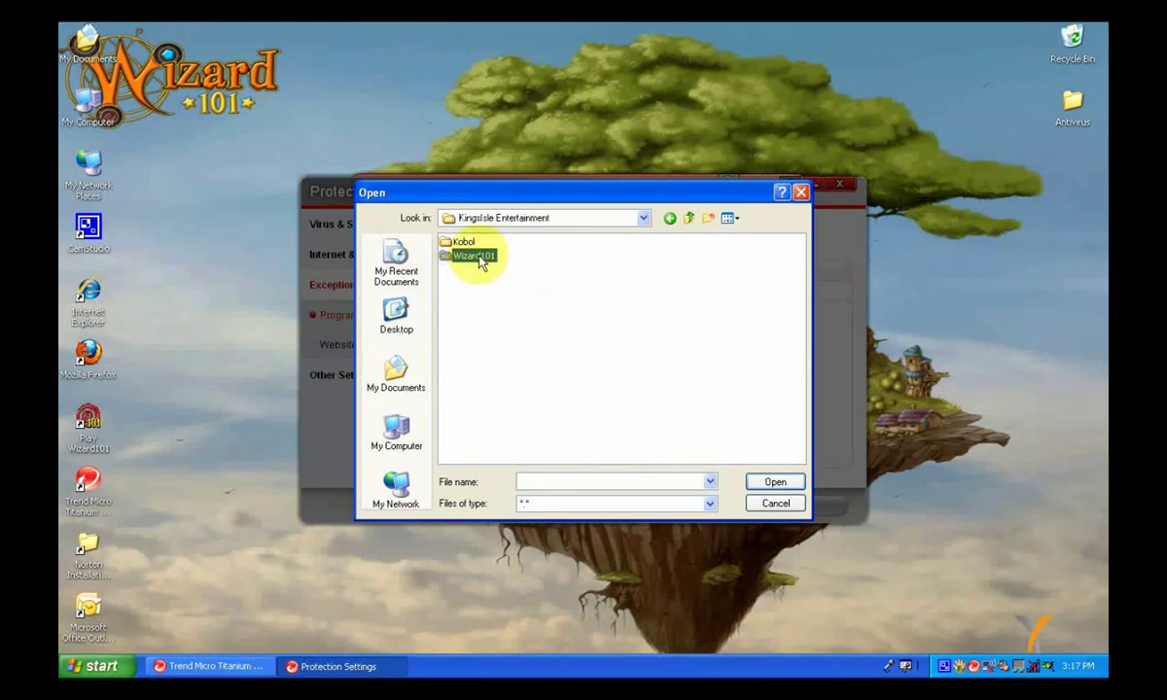
Add WizardLauncher from the Wizard101 PatchClient BankB folder to the exception list.
double_click(467, 251)
double_click(474, 270)
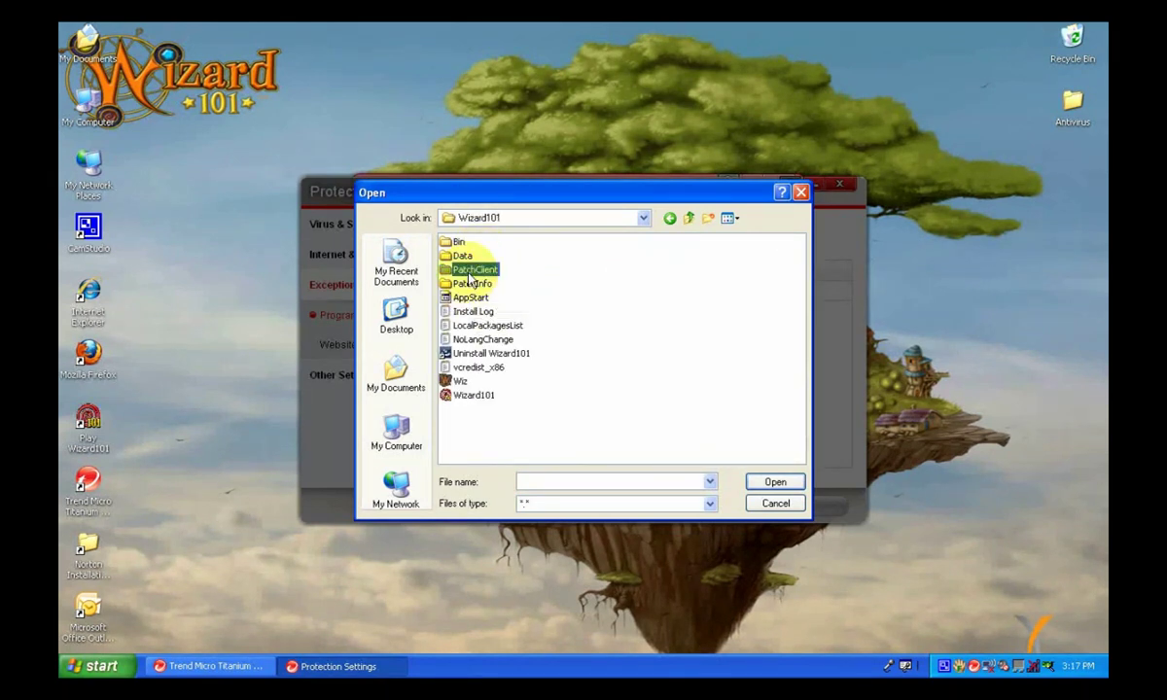
double_click(465, 255)
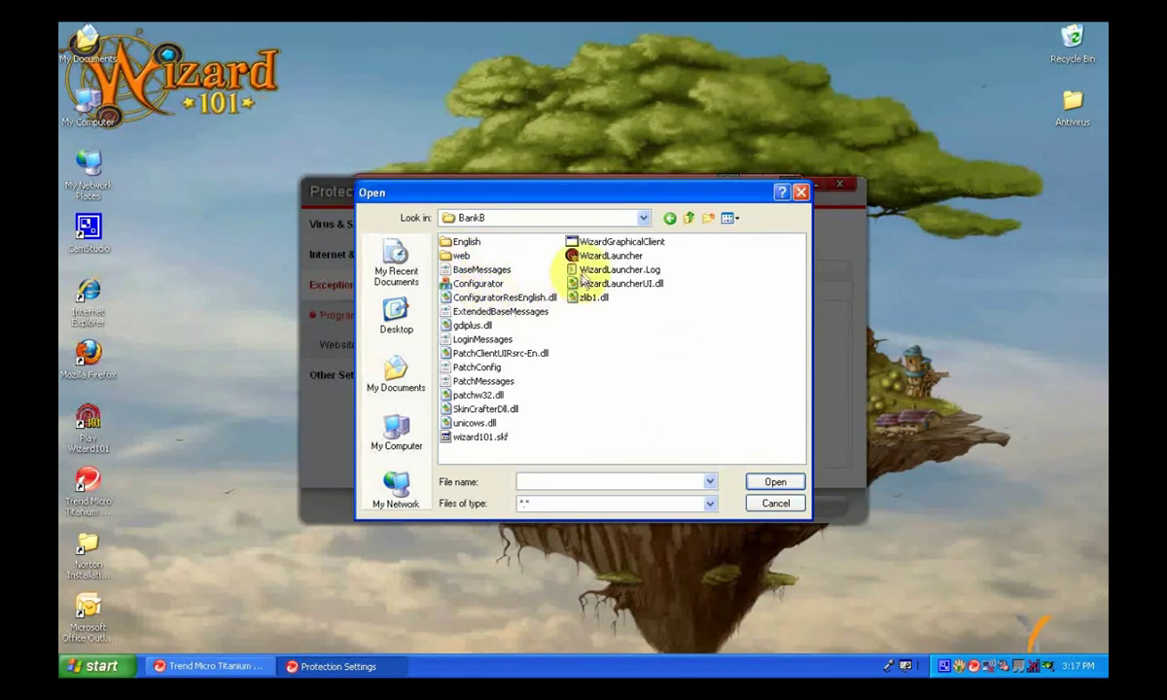
click(609, 255)
click(774, 481)
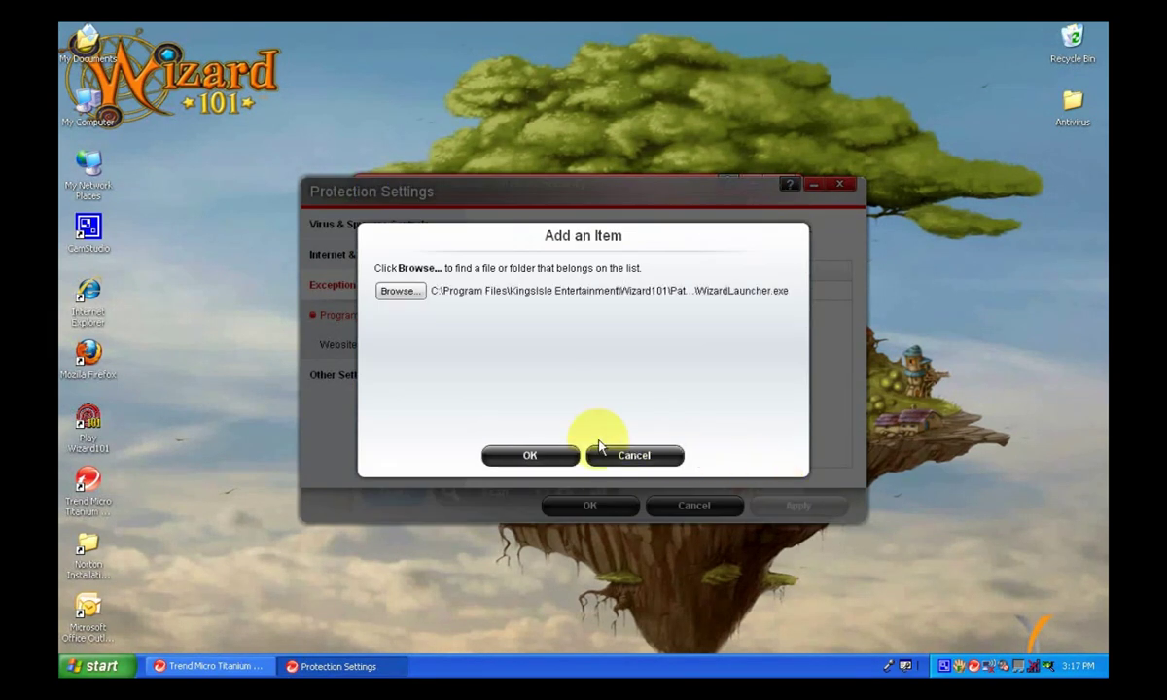
click(533, 455)
Start another exception item and browse to the KingsIsle Entertainment folder in Program Files on drive C again.
click(502, 248)
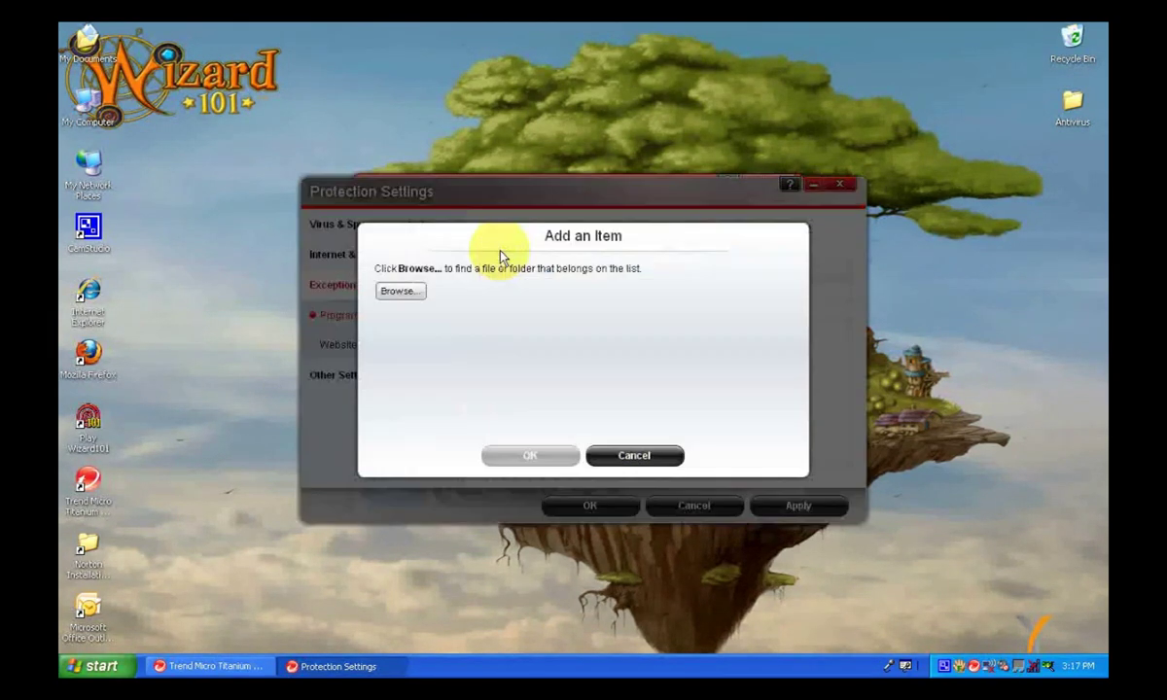
click(416, 290)
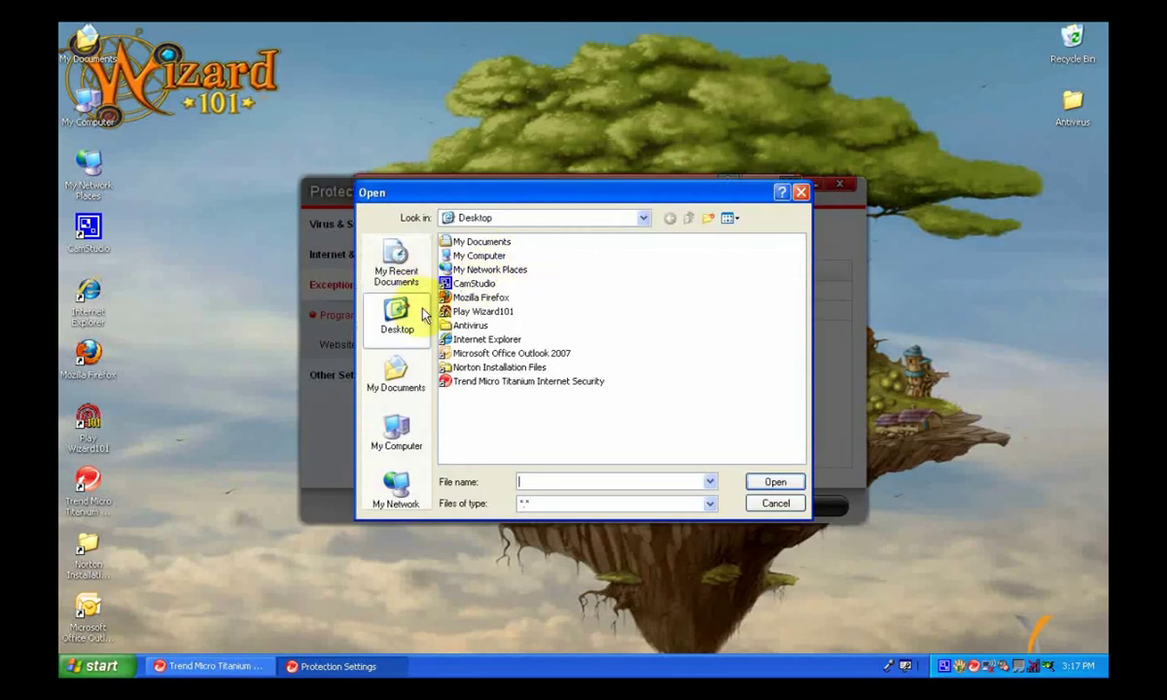
double_click(457, 241)
click(396, 313)
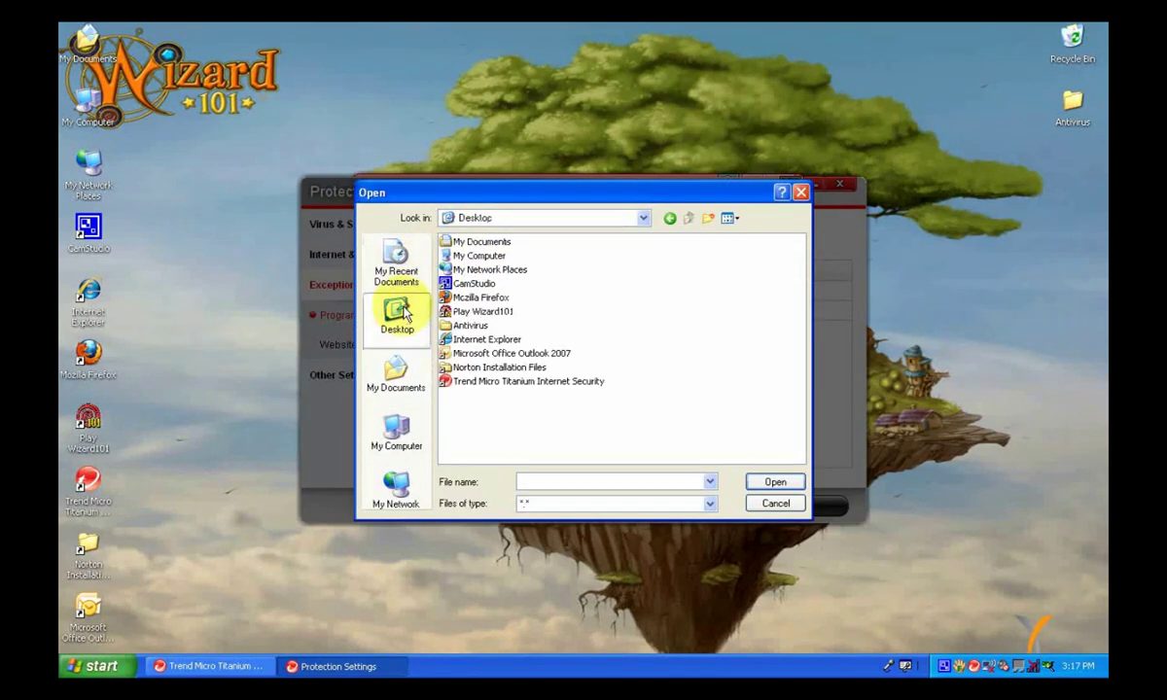
double_click(471, 255)
double_click(476, 243)
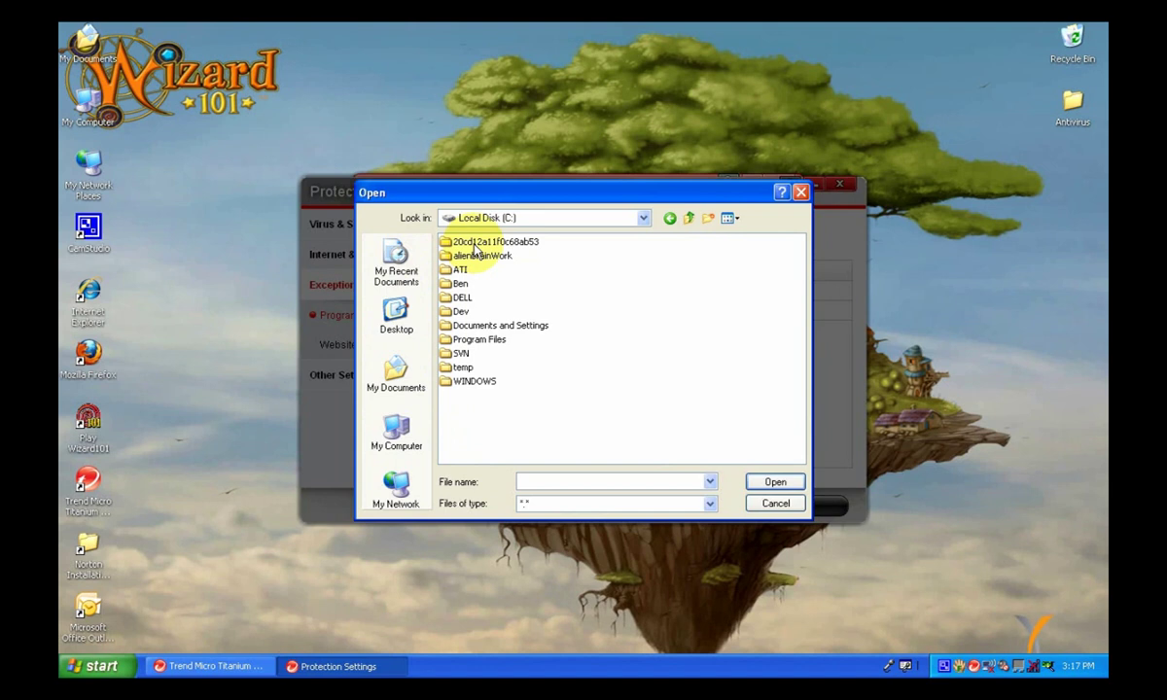
double_click(475, 341)
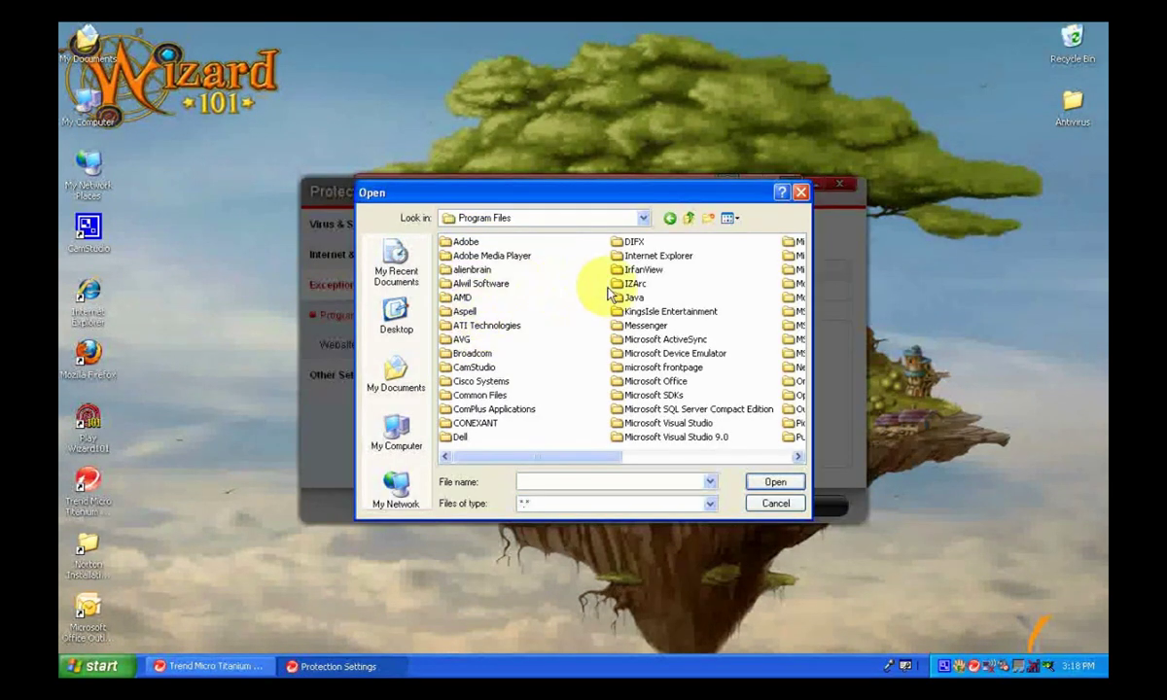
double_click(637, 311)
Add WizardGraphicalClient from the Wizard101 Bin folder to the exception list.
double_click(475, 255)
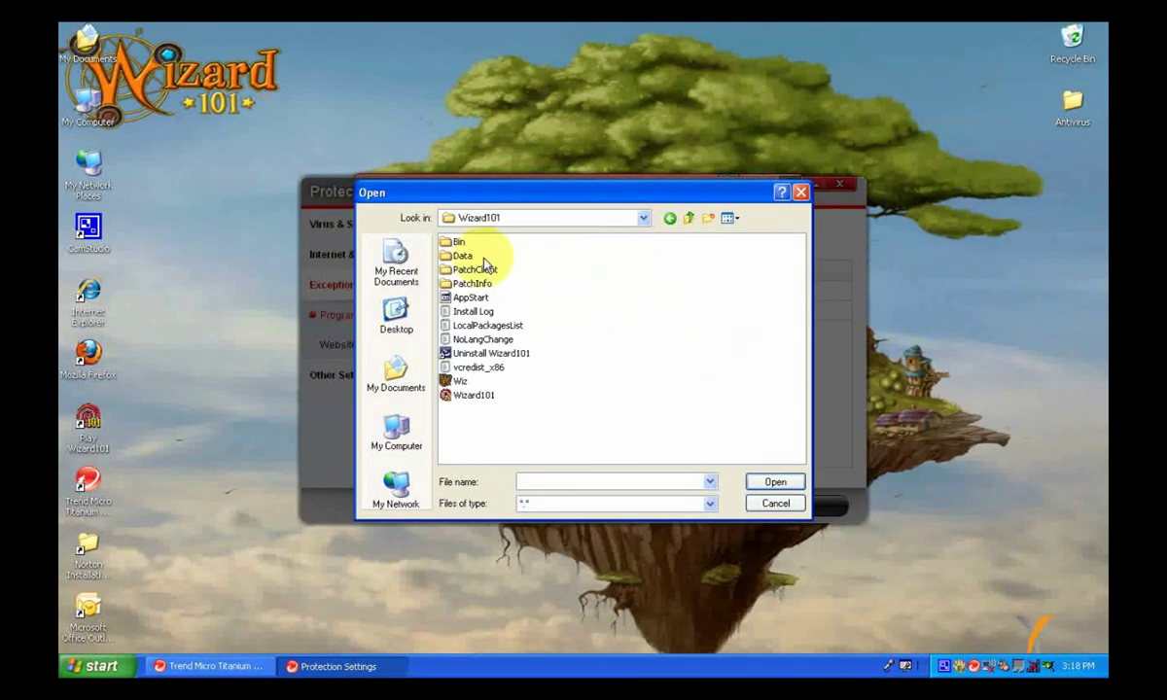
double_click(461, 243)
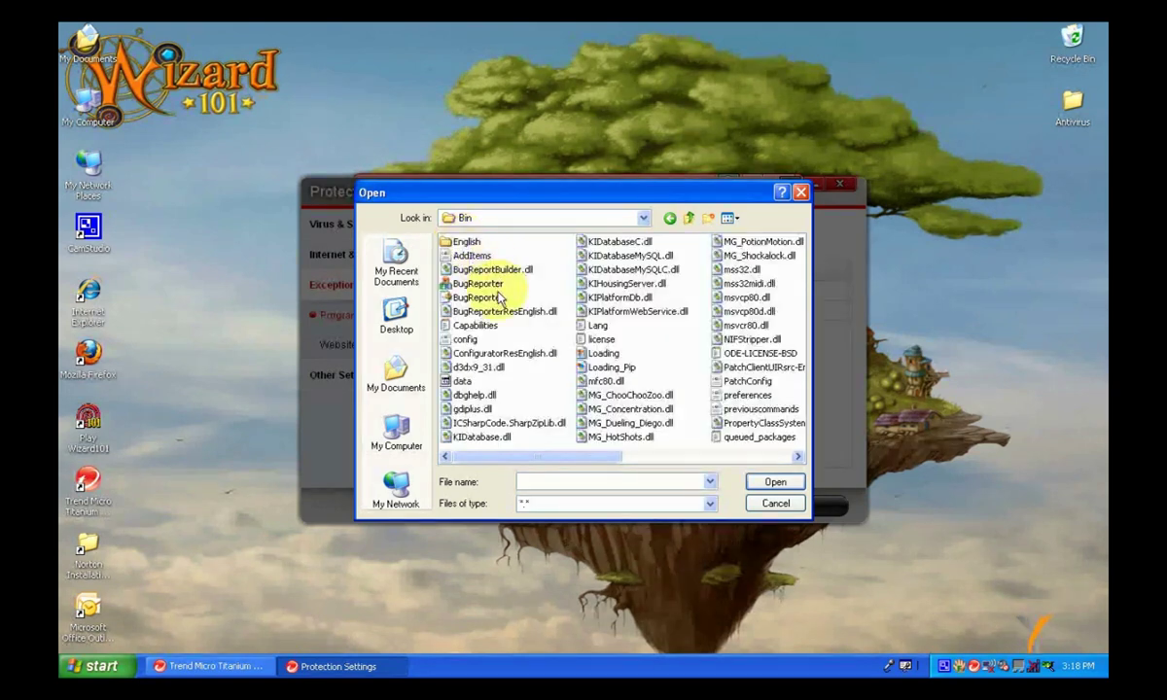
click(612, 368)
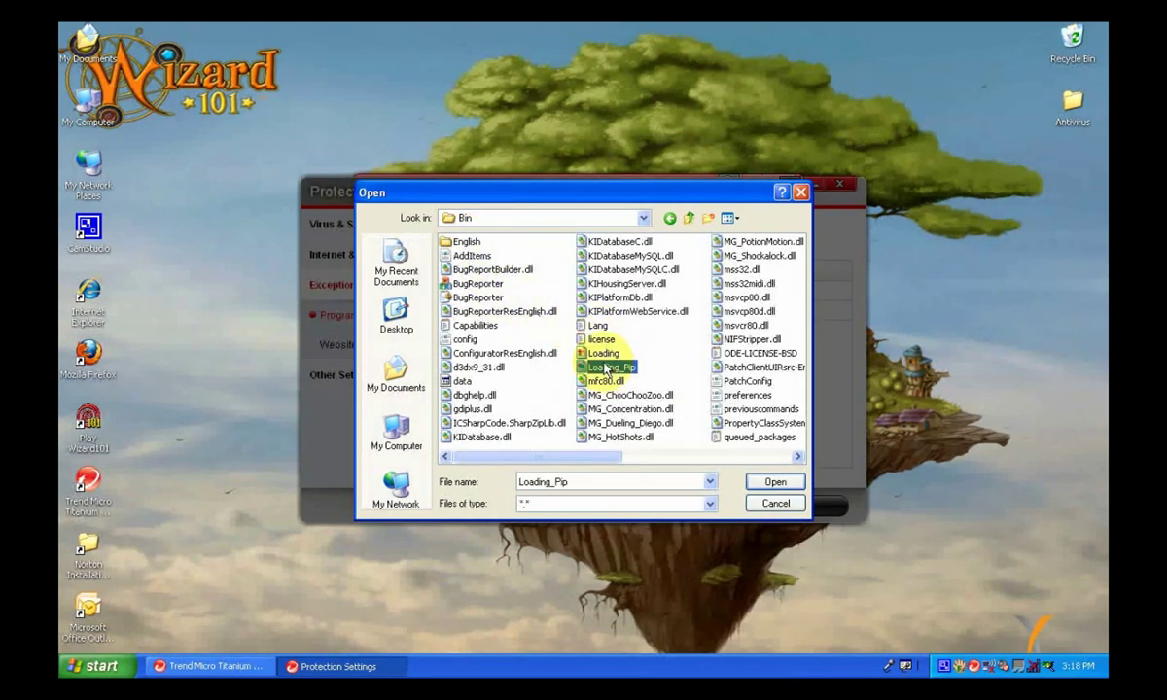
key(w)
click(604, 312)
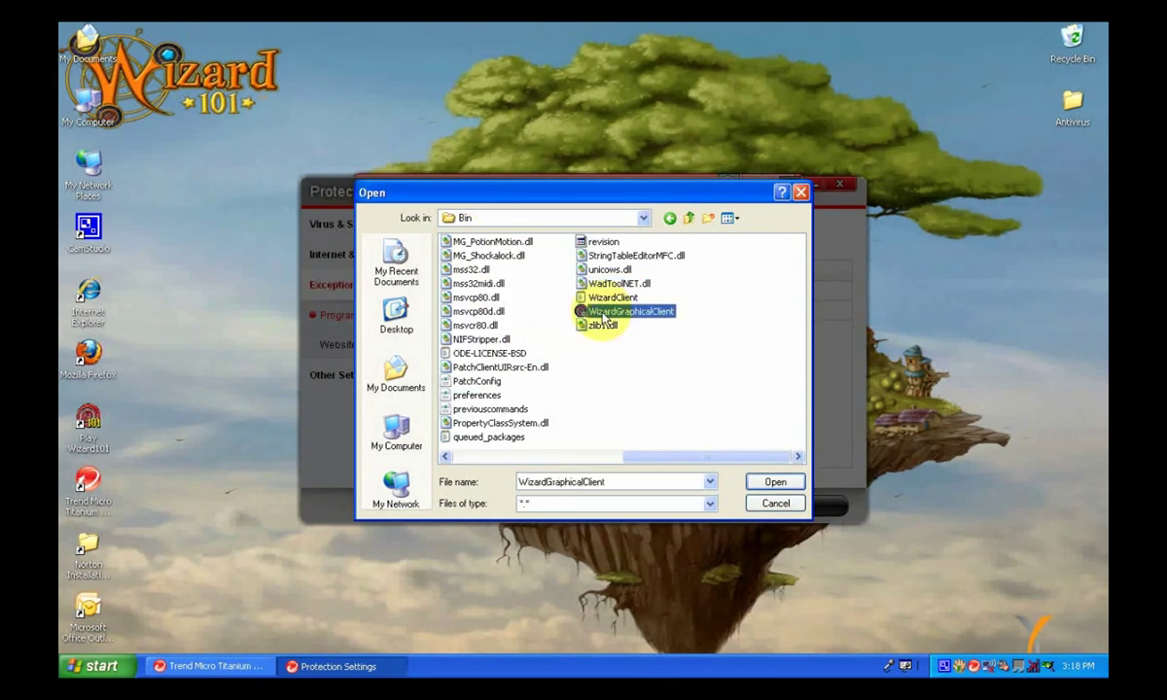
click(775, 483)
click(544, 457)
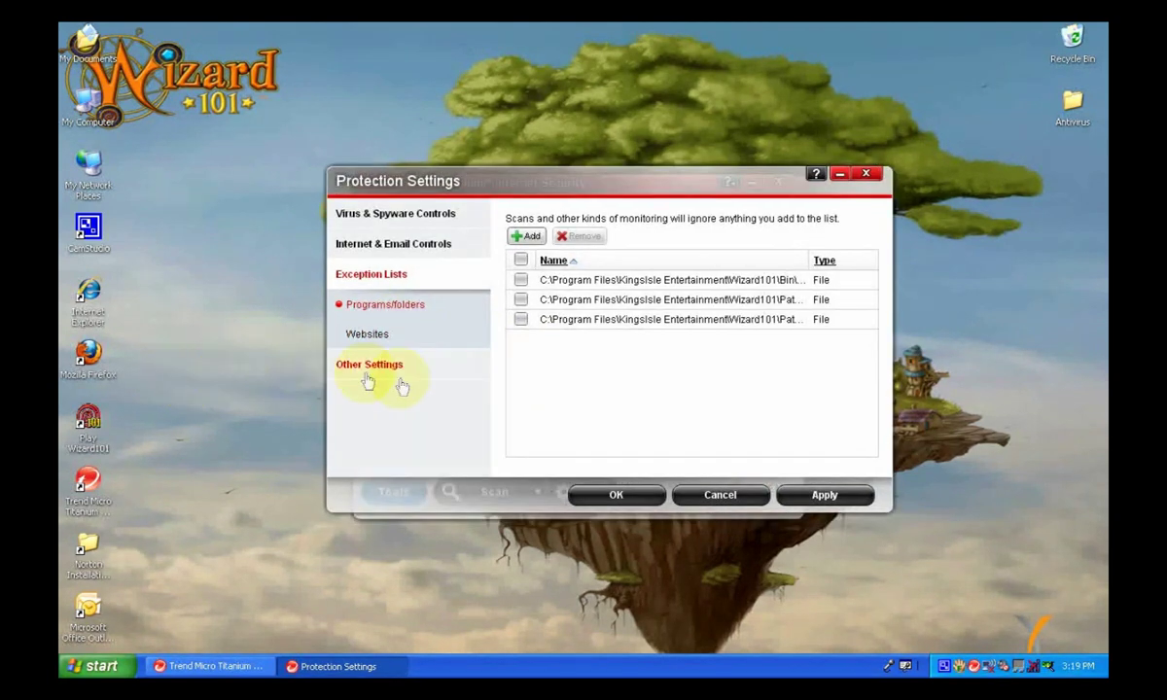
click(373, 336)
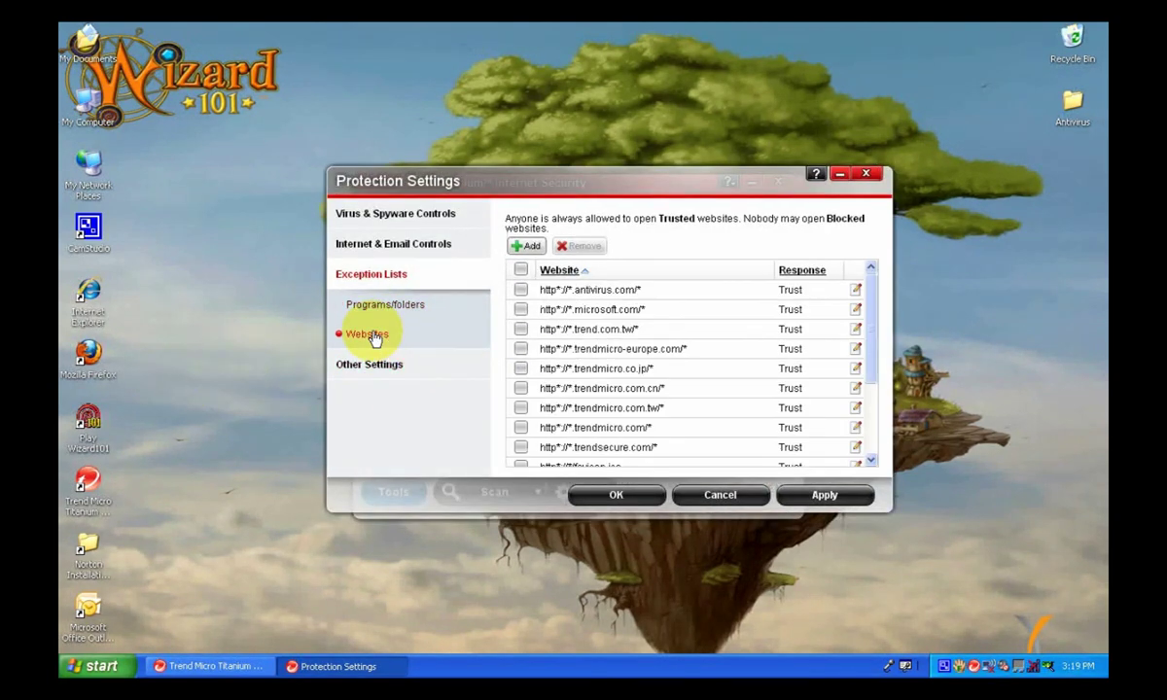
click(530, 249)
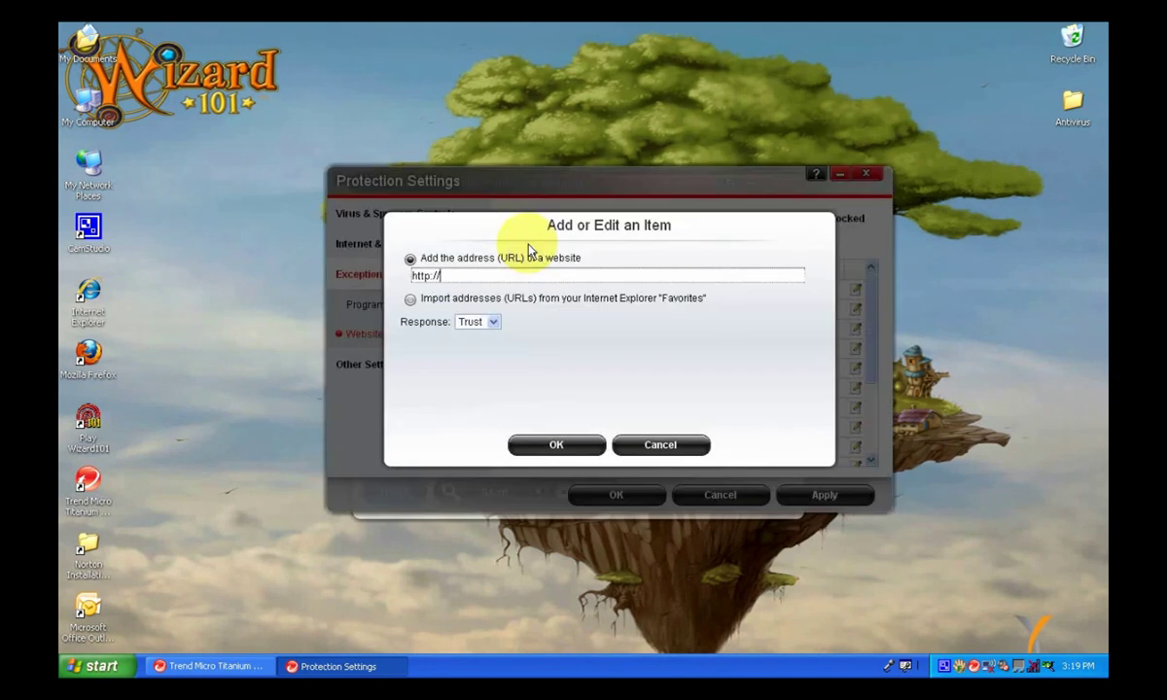
drag(497, 275, 391, 255)
click(397, 261)
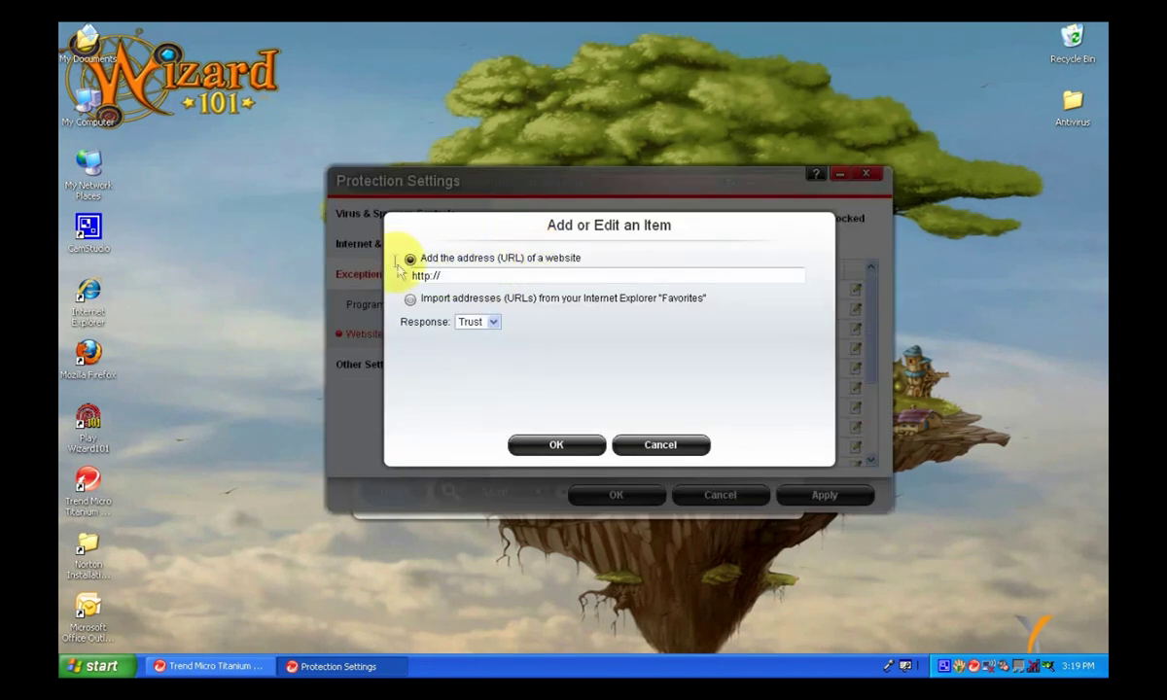
click(446, 275)
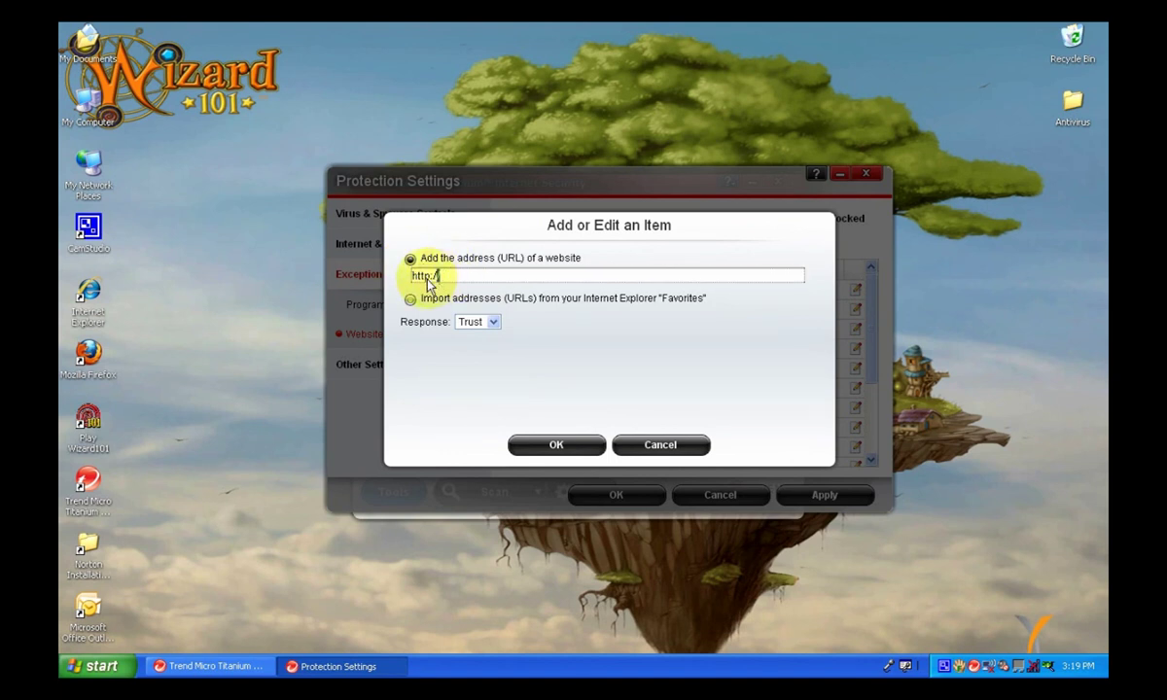
drag(455, 276, 410, 275)
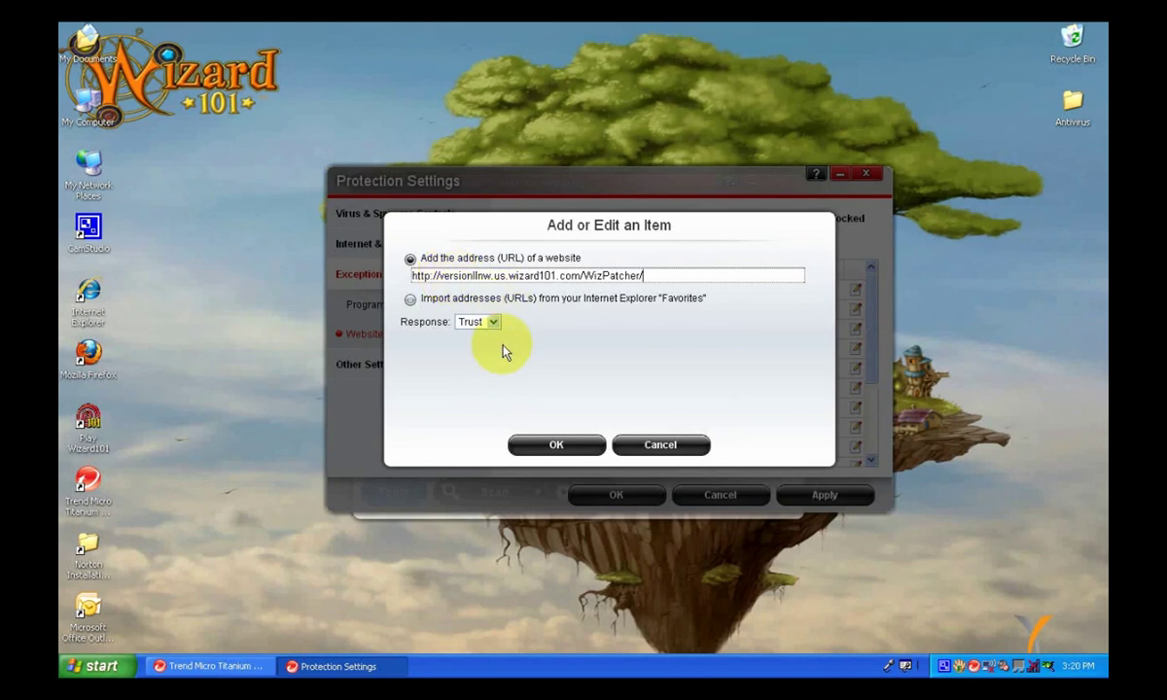
click(551, 446)
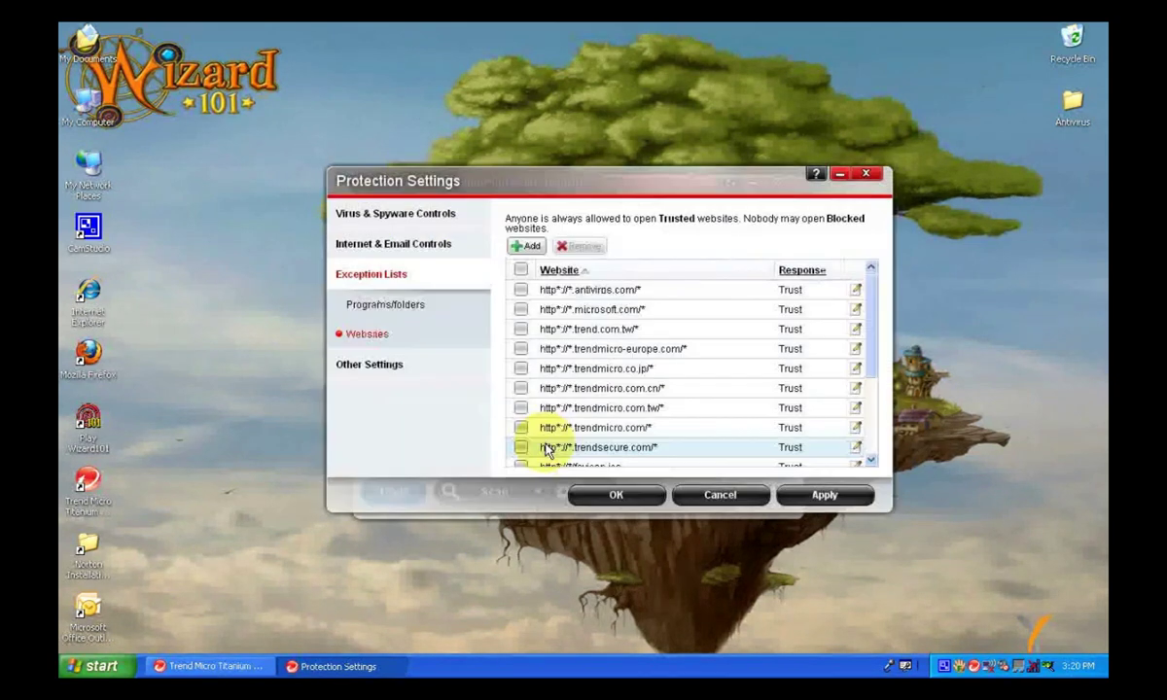
Select the new WizPatcher address in the website list and save the protection settings.
drag(869, 310, 869, 400)
click(686, 438)
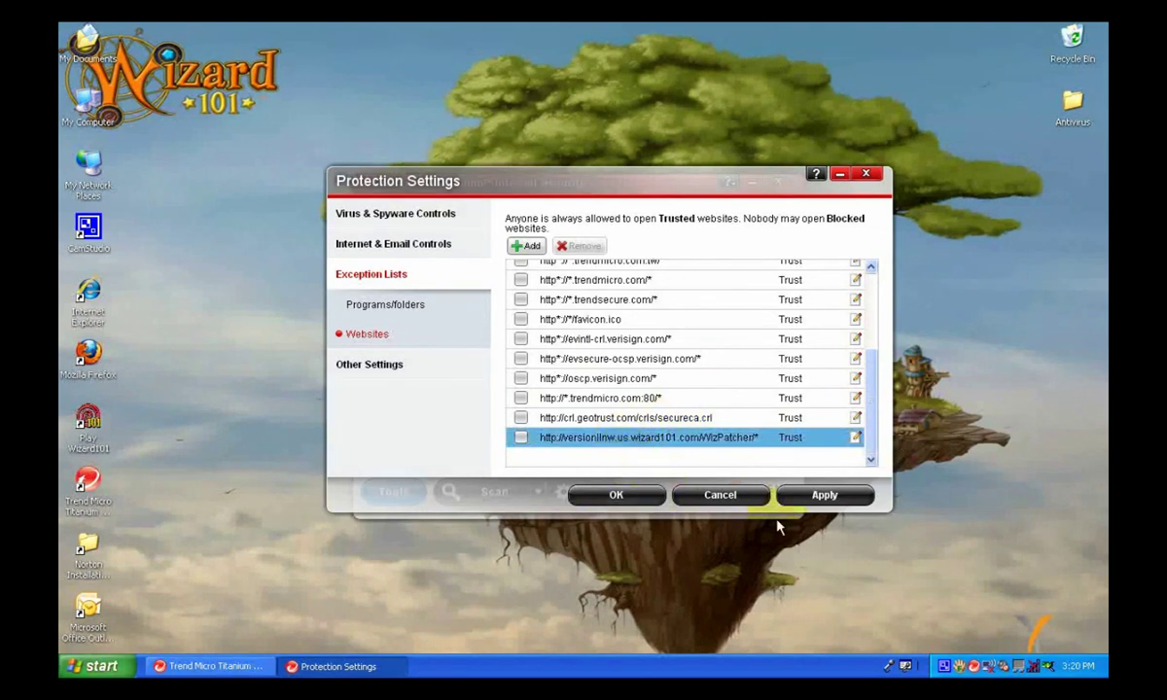
click(614, 496)
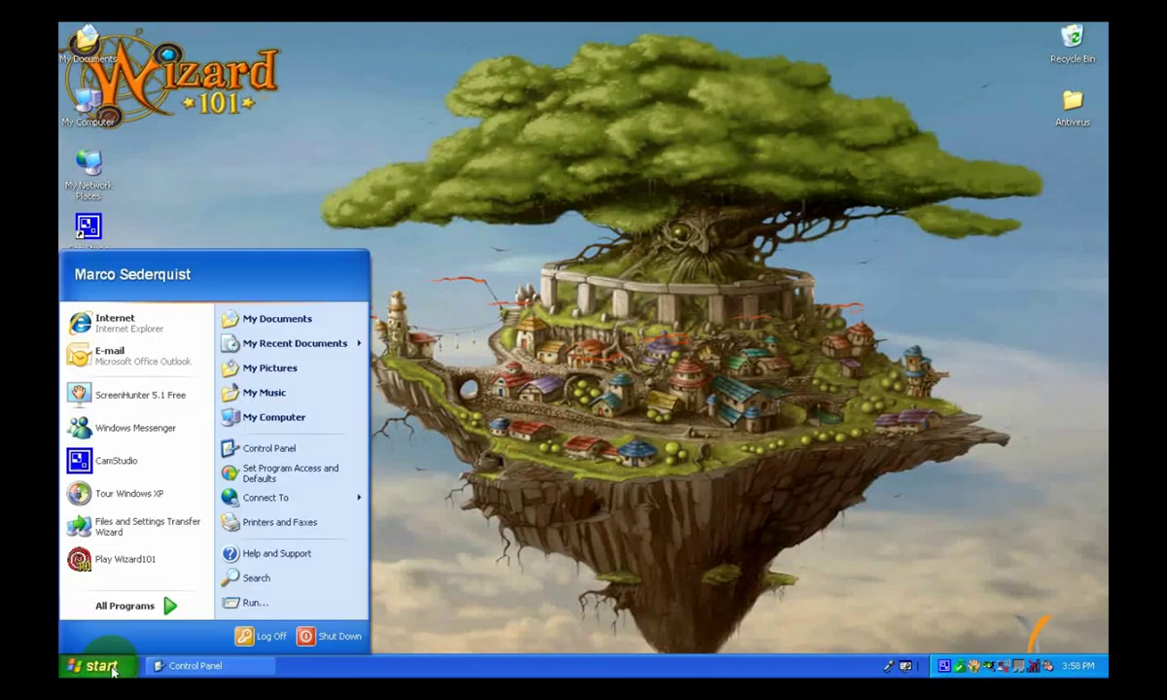
Open Windows Firewall from Control Panel, show its program exceptions, and move the dialog to the middle of the desktop.
click(272, 450)
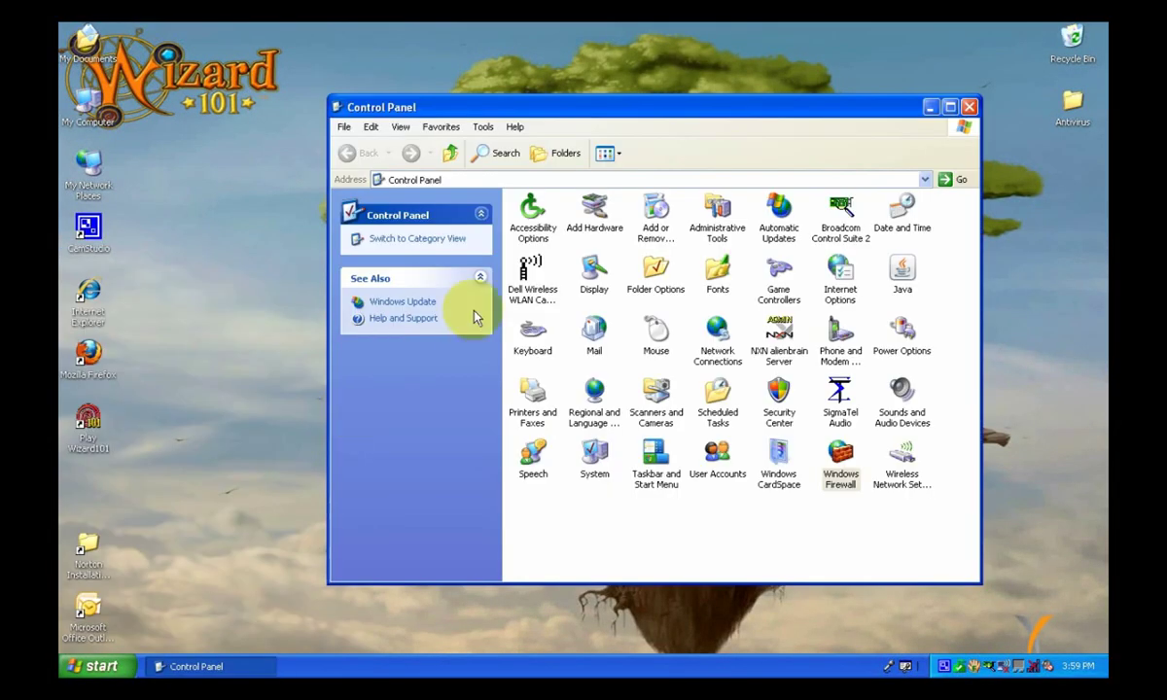
click(831, 470)
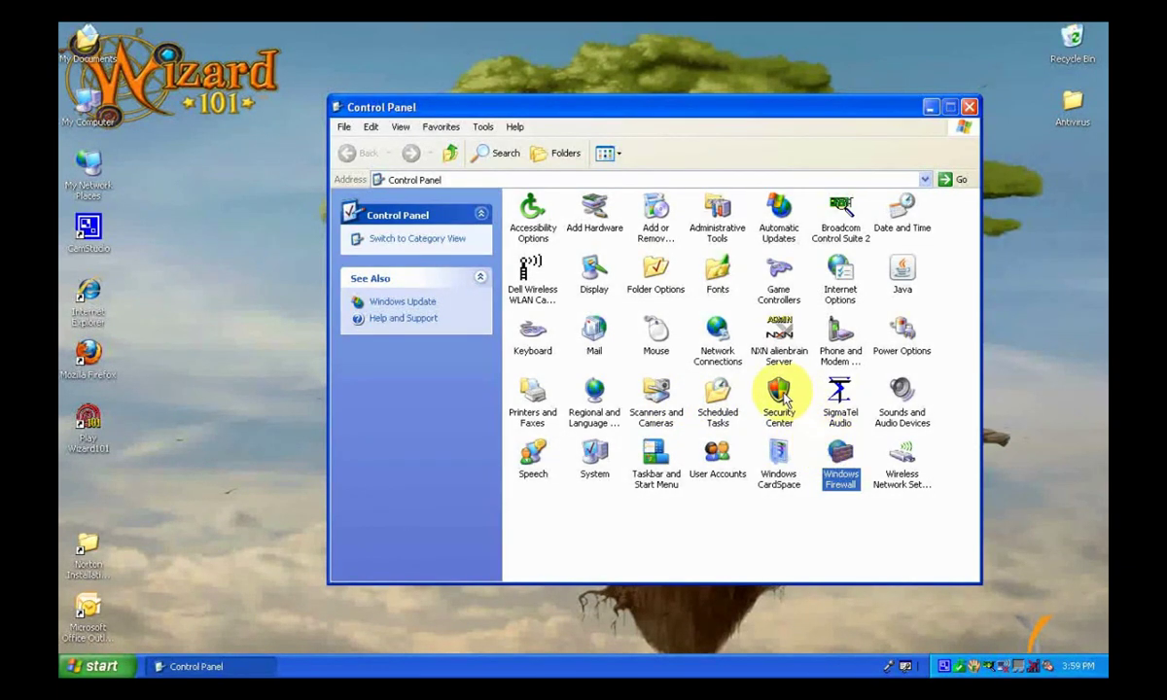
key(Return)
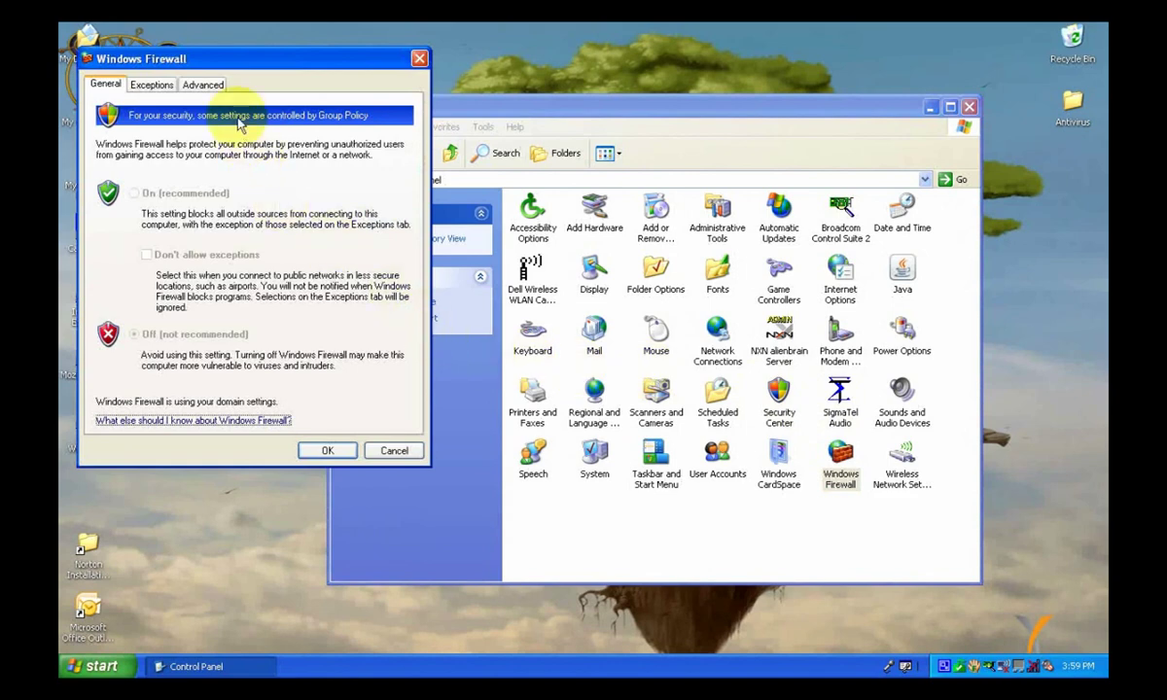
click(151, 86)
drag(197, 58, 586, 166)
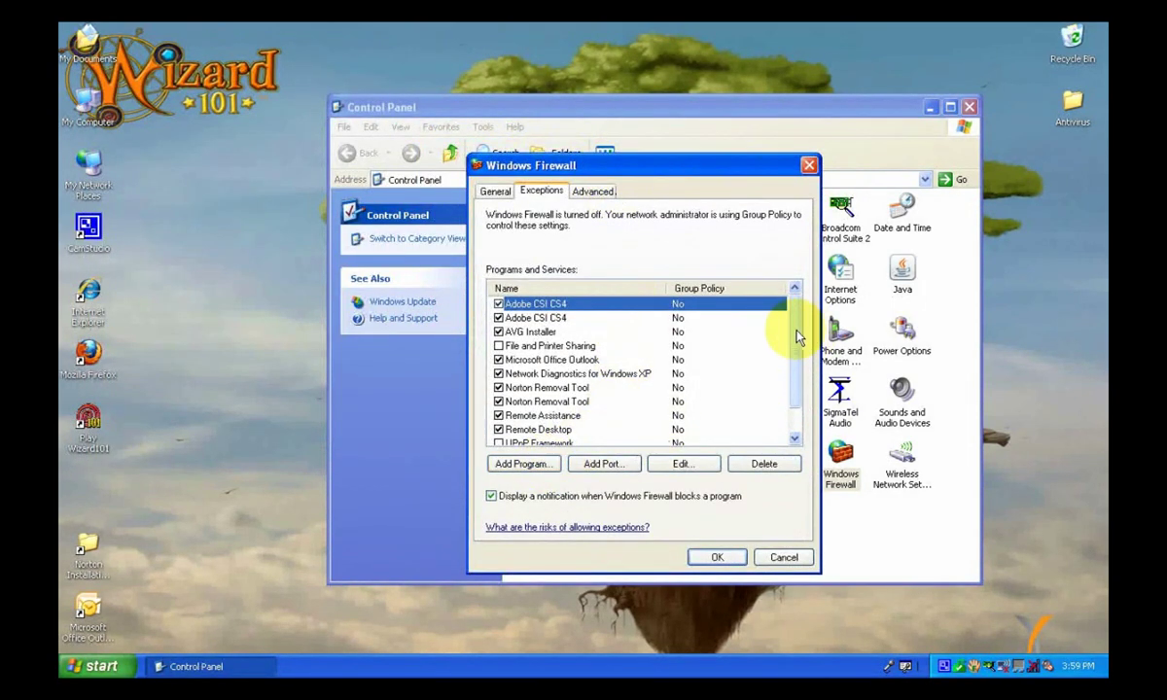
Add WizardLauncher from the BankB folder inside PatchClient to the Windows Firewall program exceptions.
drag(797, 325, 788, 391)
click(537, 429)
click(537, 466)
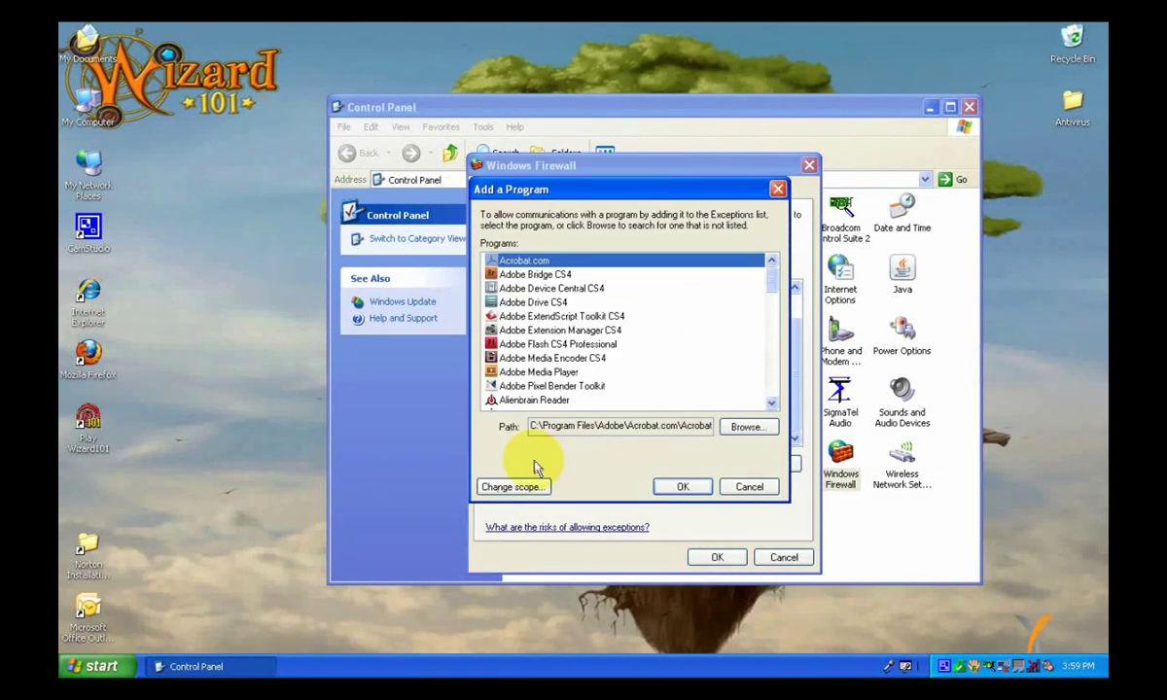
click(745, 428)
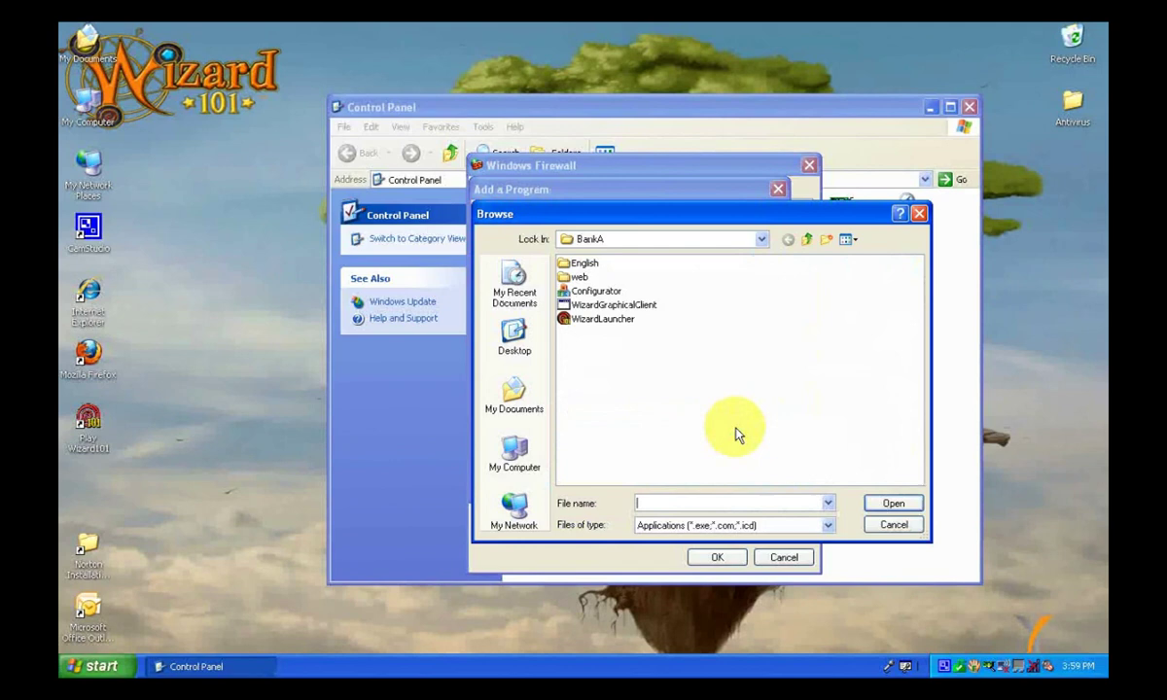
click(807, 239)
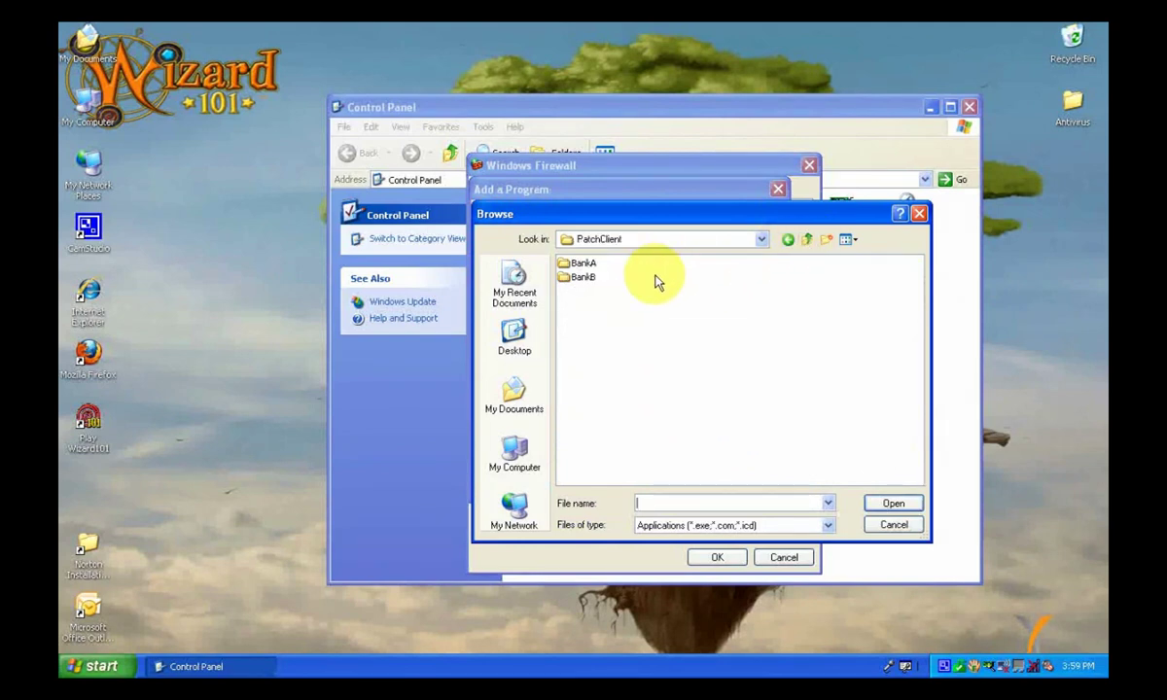
double_click(582, 277)
click(588, 320)
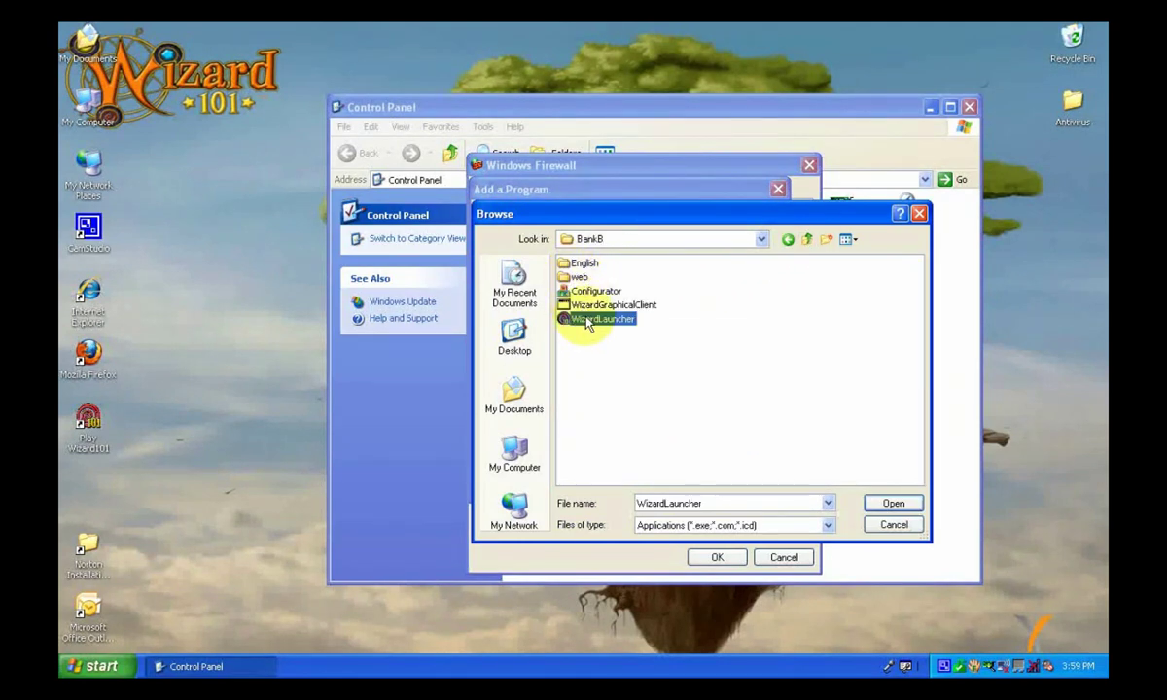
click(890, 503)
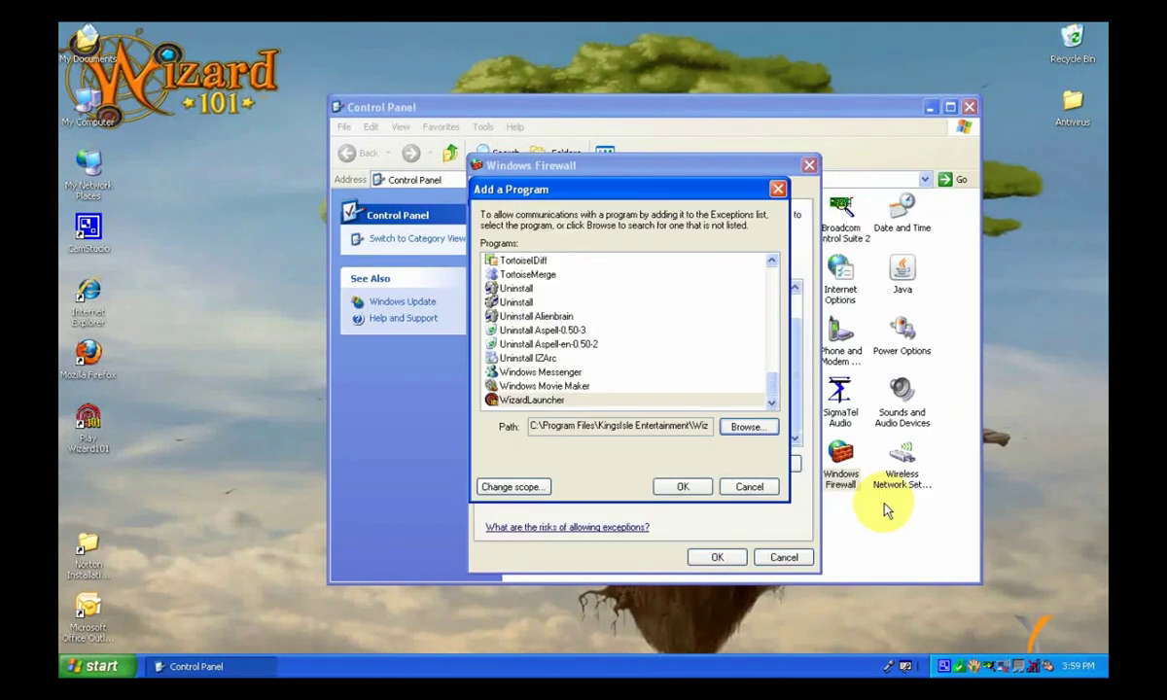
click(684, 487)
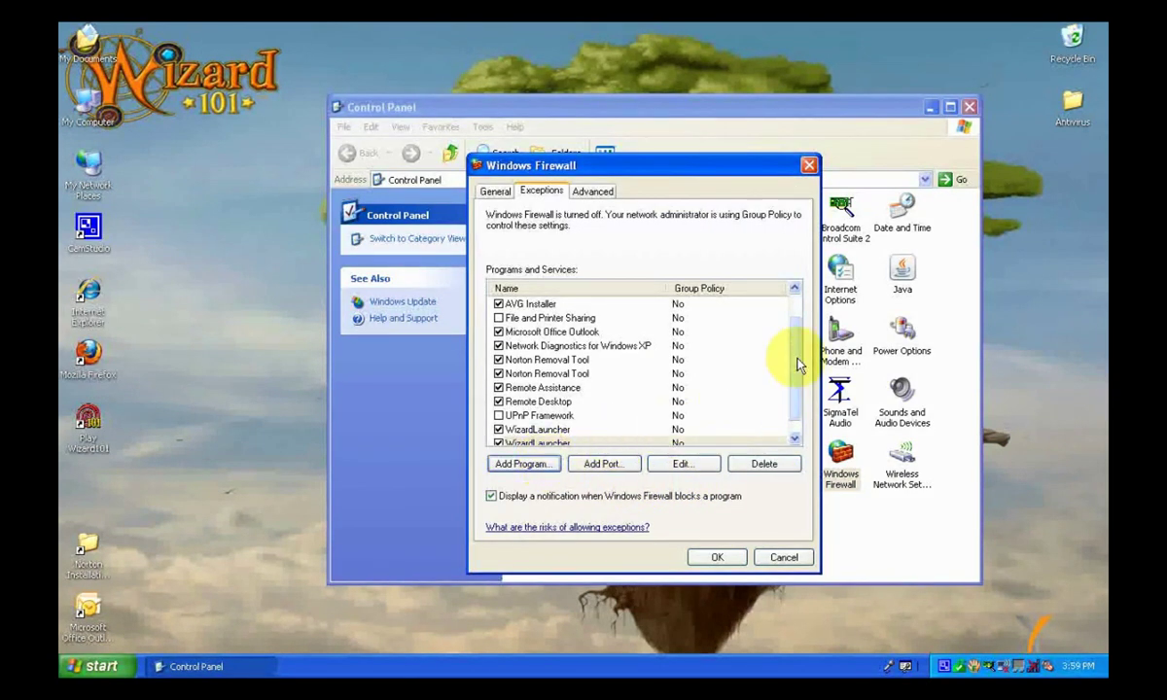
Add WizardGraphicalClient from the Wizard101 Bin folder to the Windows Firewall program exceptions.
scroll(798, 365, down, 1)
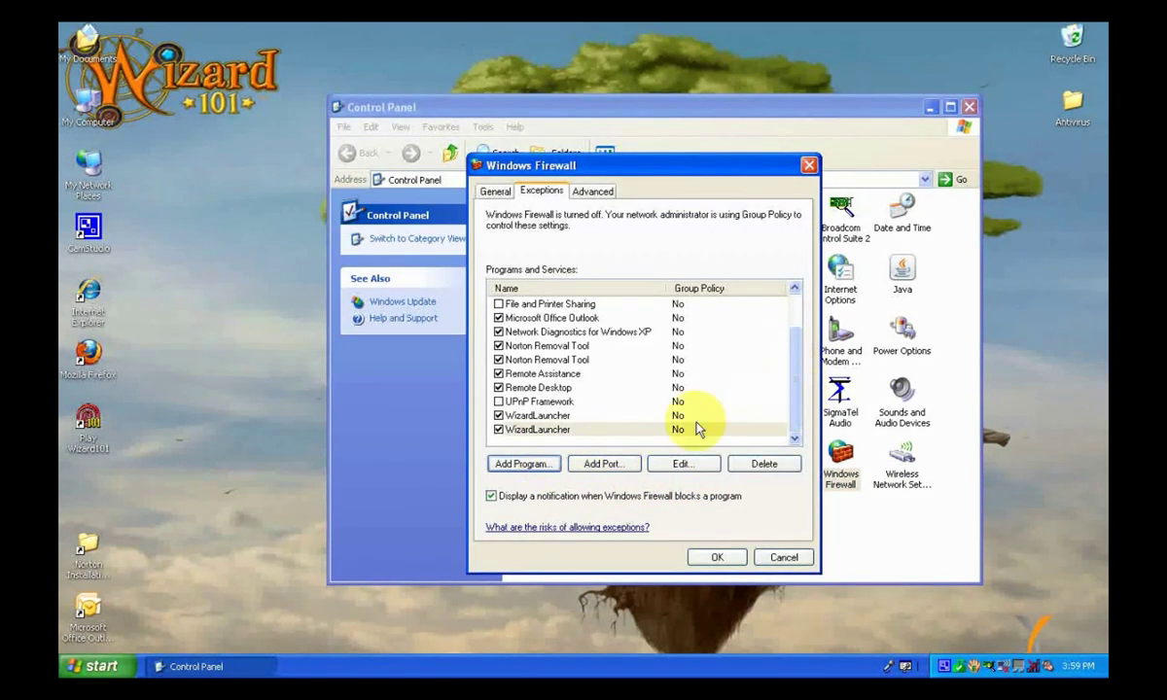
click(541, 469)
click(746, 426)
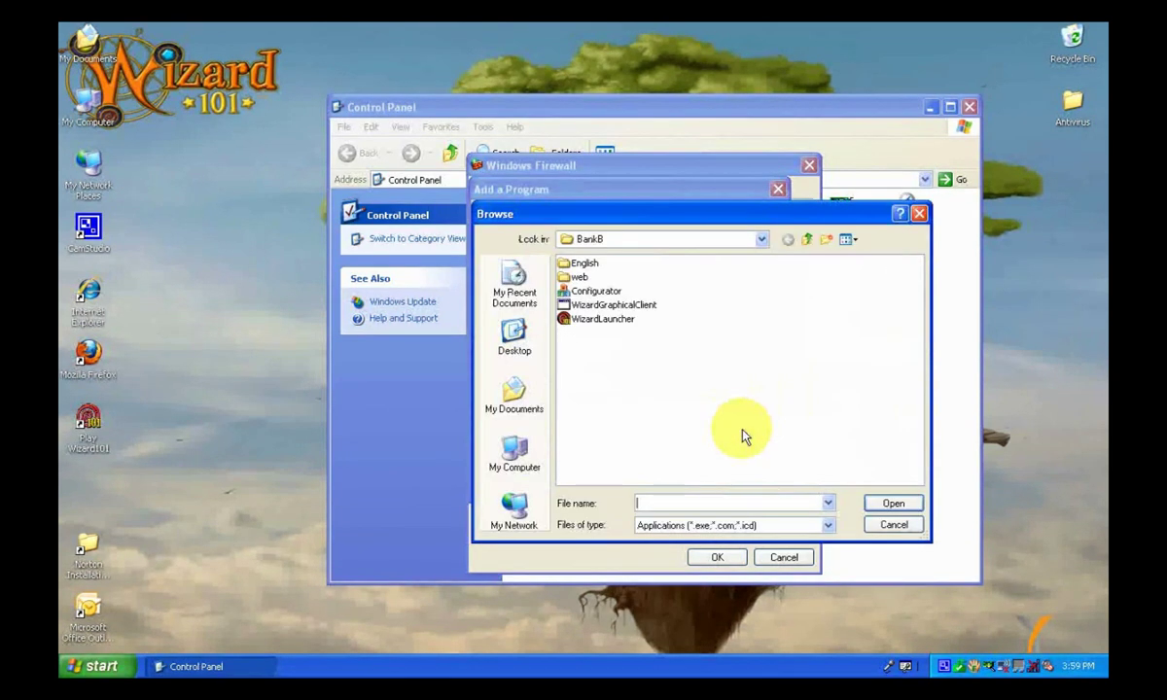
click(807, 239)
click(806, 239)
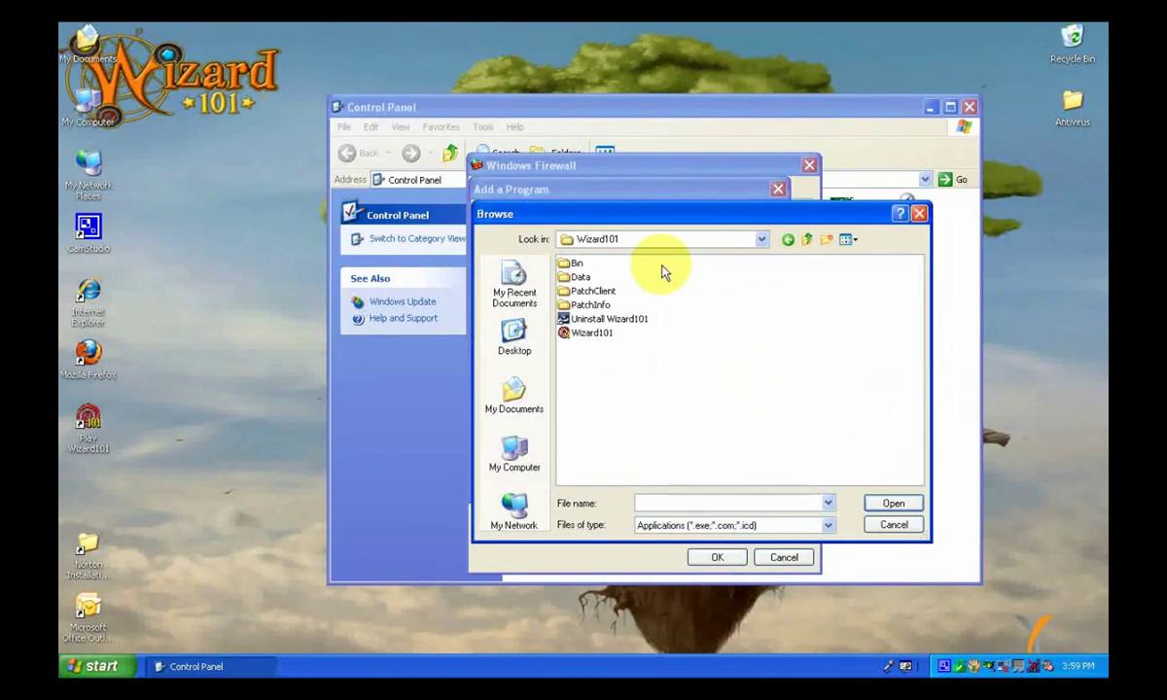
double_click(576, 263)
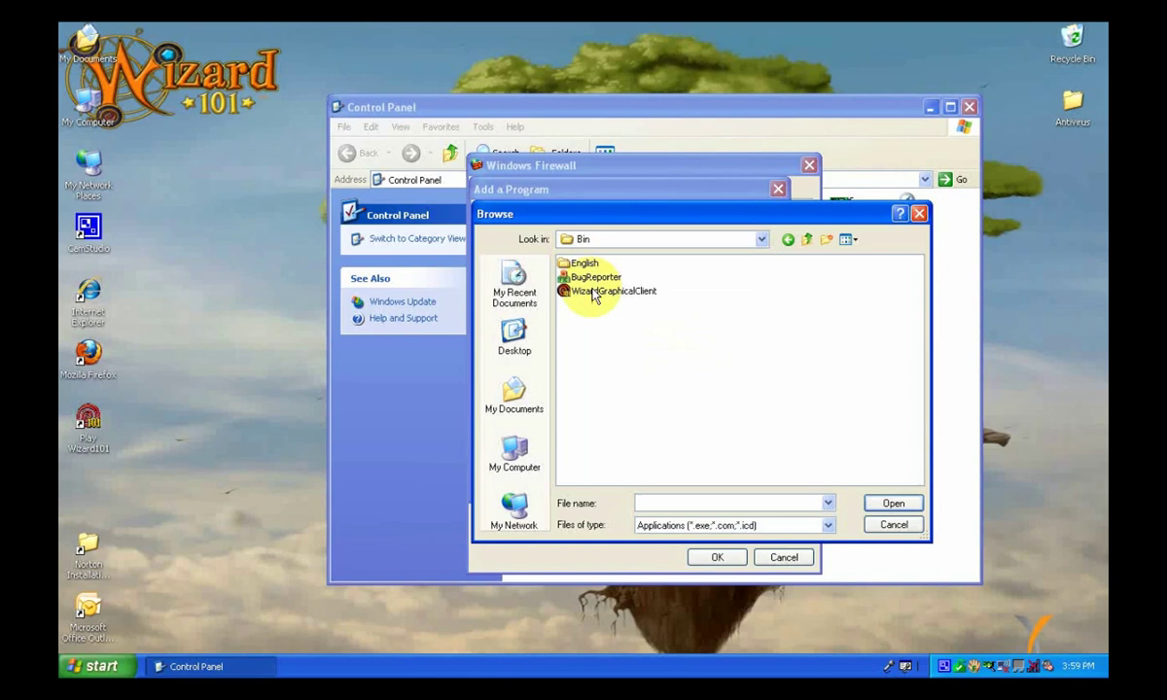
click(594, 291)
click(891, 502)
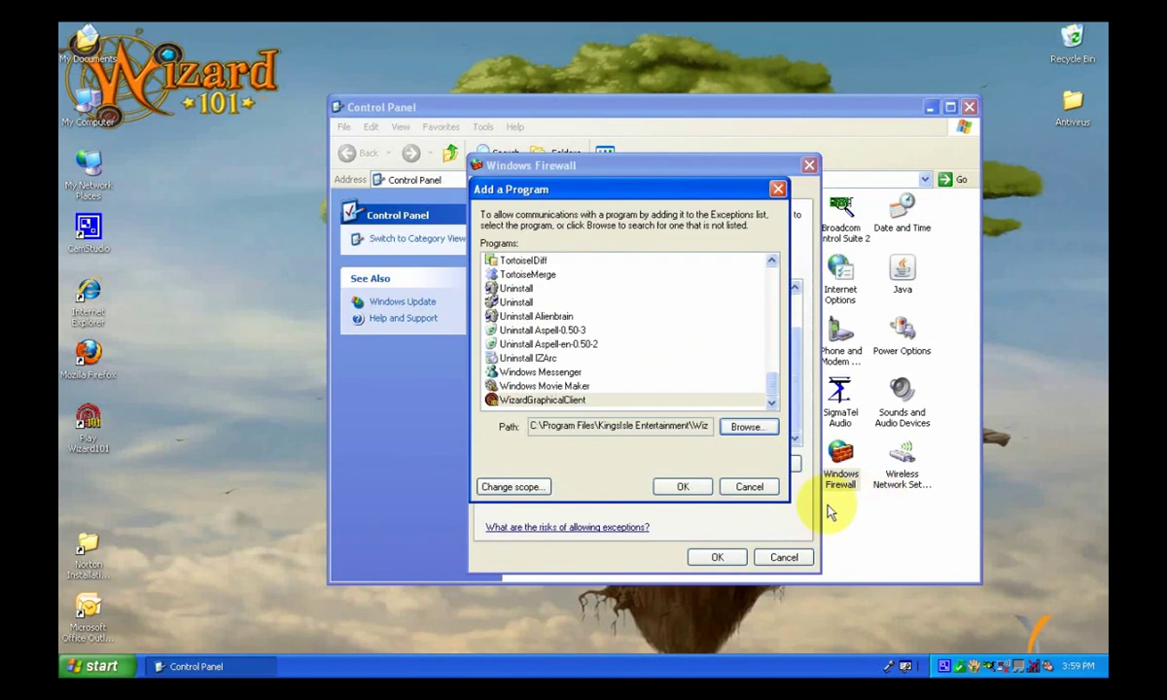
click(683, 487)
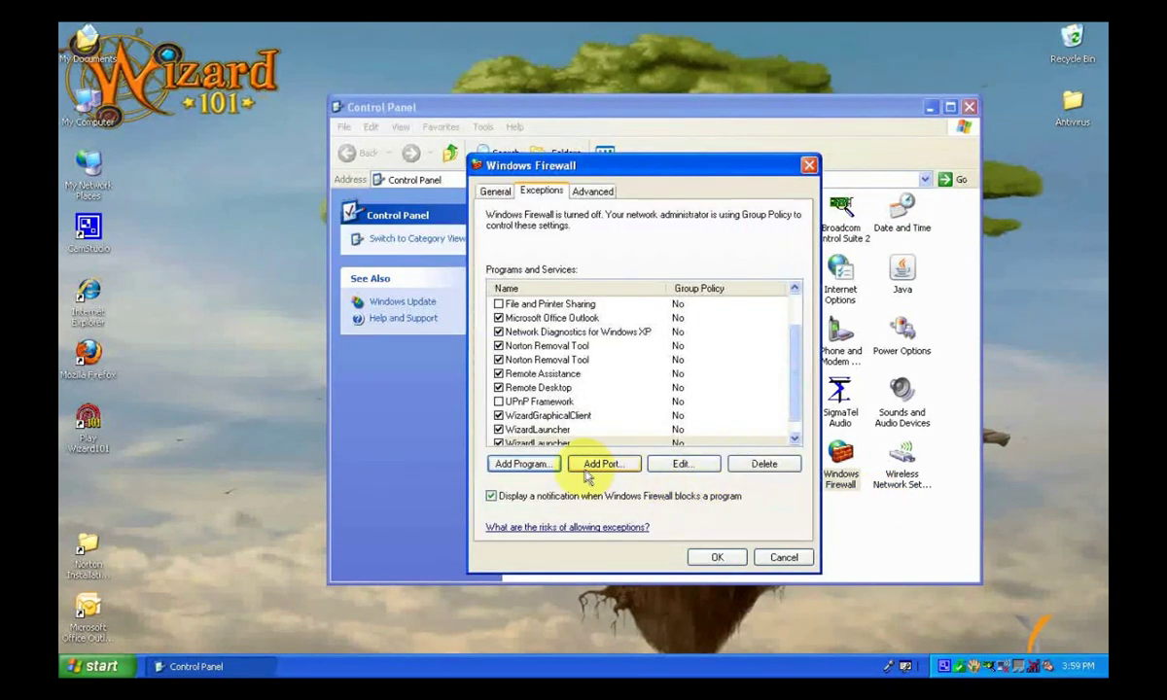